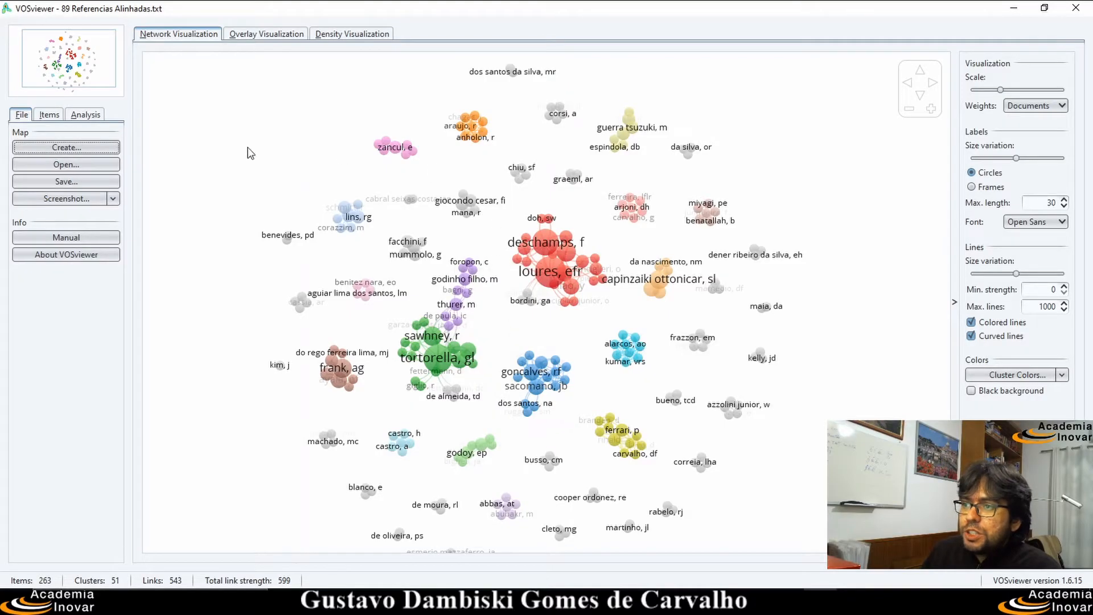
Step: Start a new map based on bibliographic data, using the Web of Science database file 89 Referencias Alinhadas.txt
left_click(103, 148)
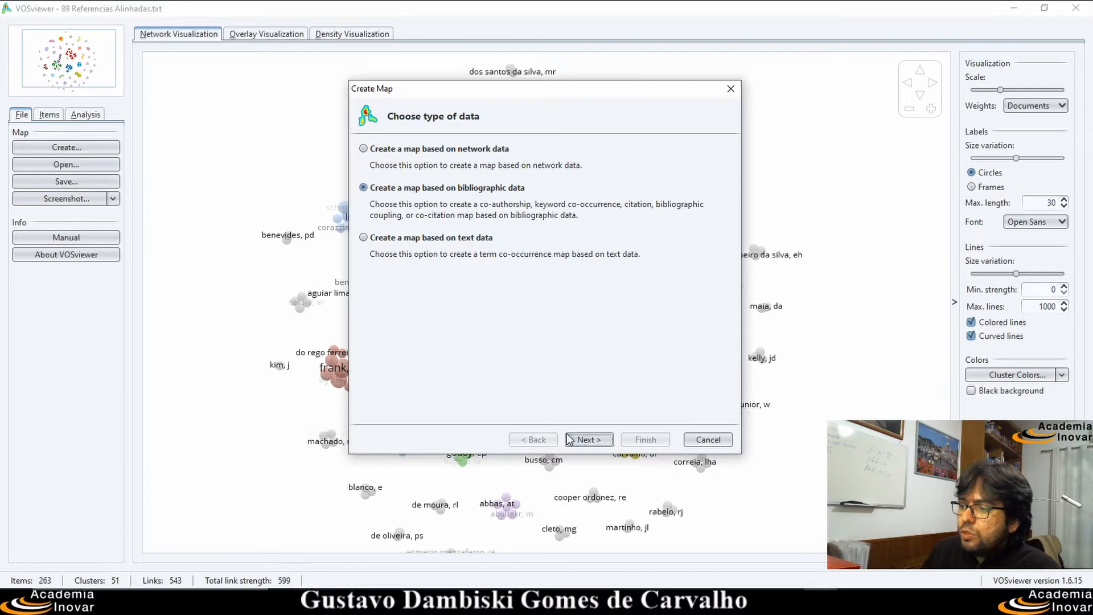
left_click(592, 440)
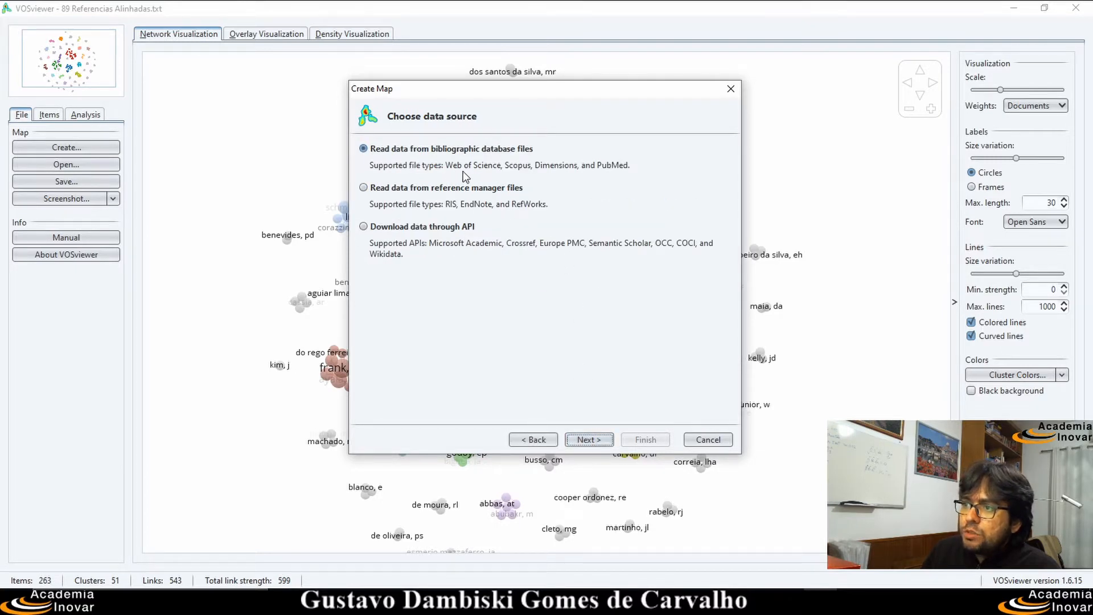
left_click(590, 440)
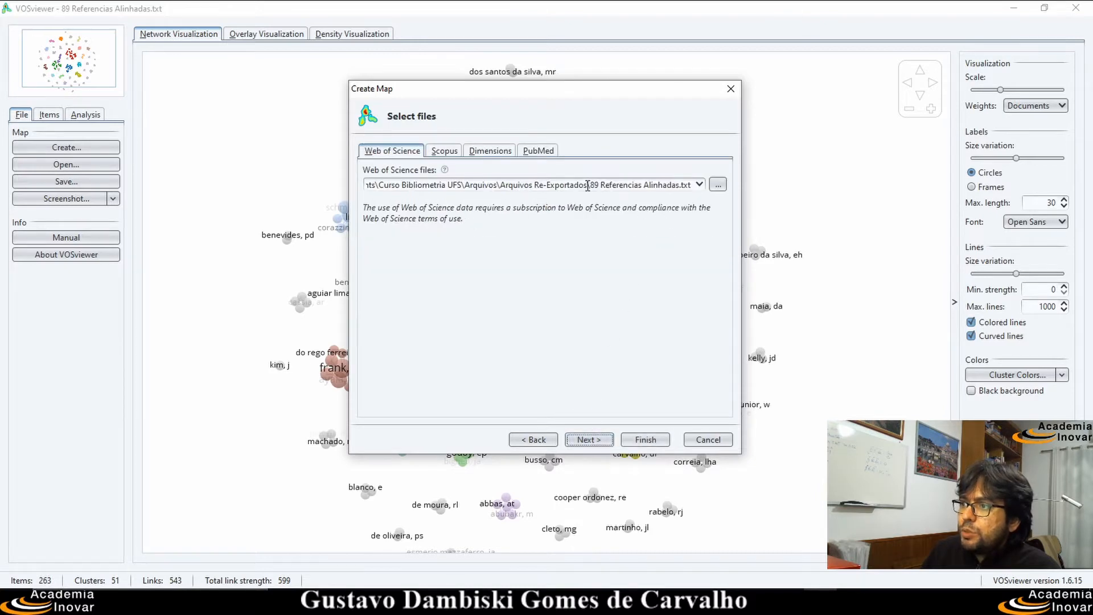
left_click_drag(591, 185, 610, 185)
left_click(610, 185)
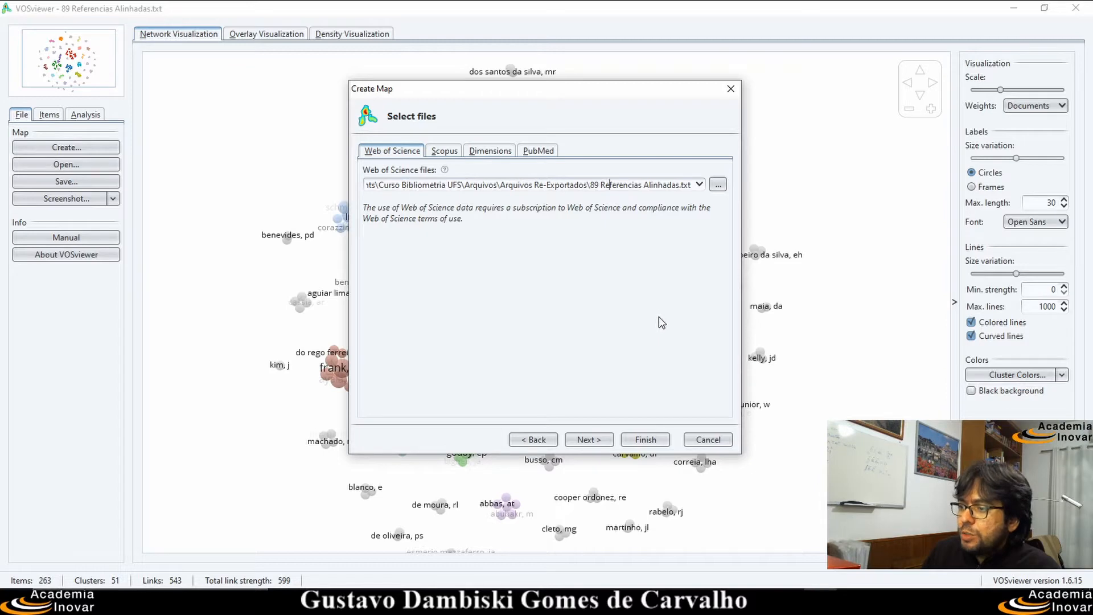
left_click(587, 440)
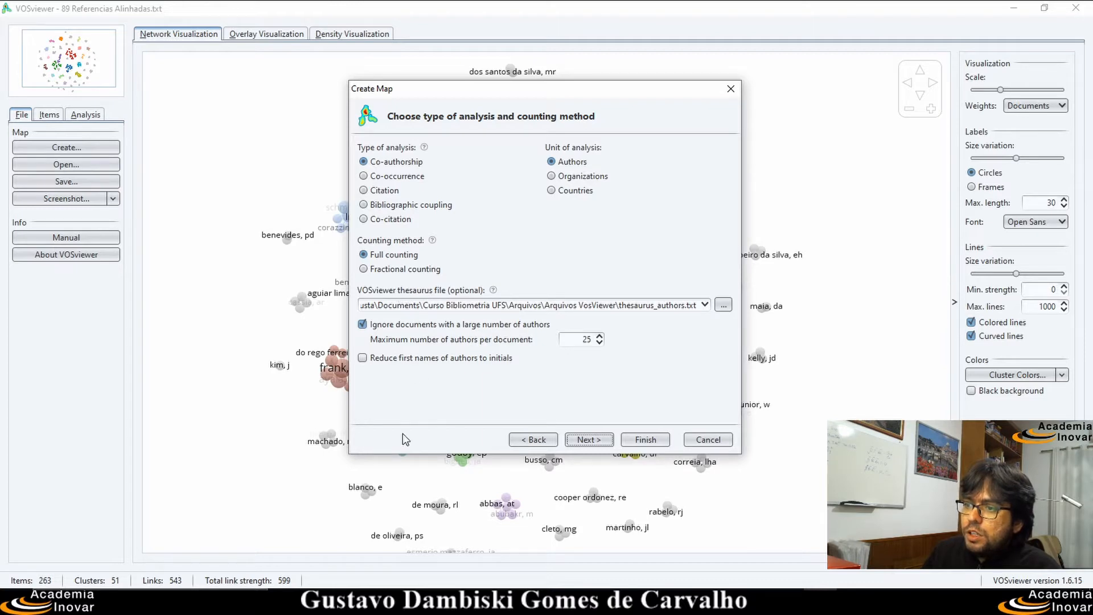
Step: Reduce authors' first names to initials for the co-authorship analysis and set the minimum number of documents of an author to 1
left_click(362, 358)
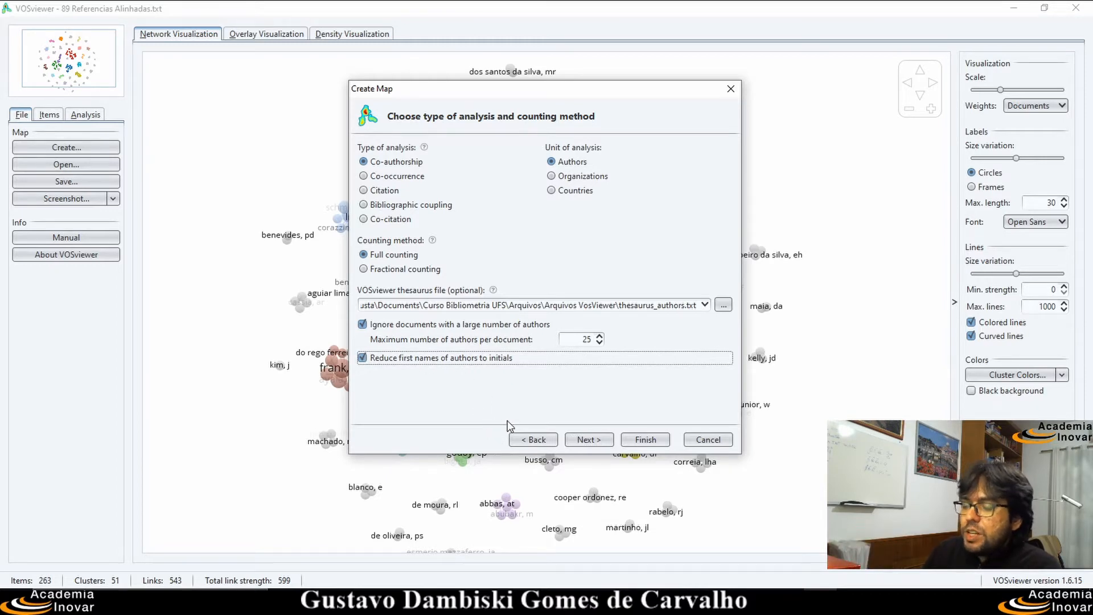
left_click(587, 440)
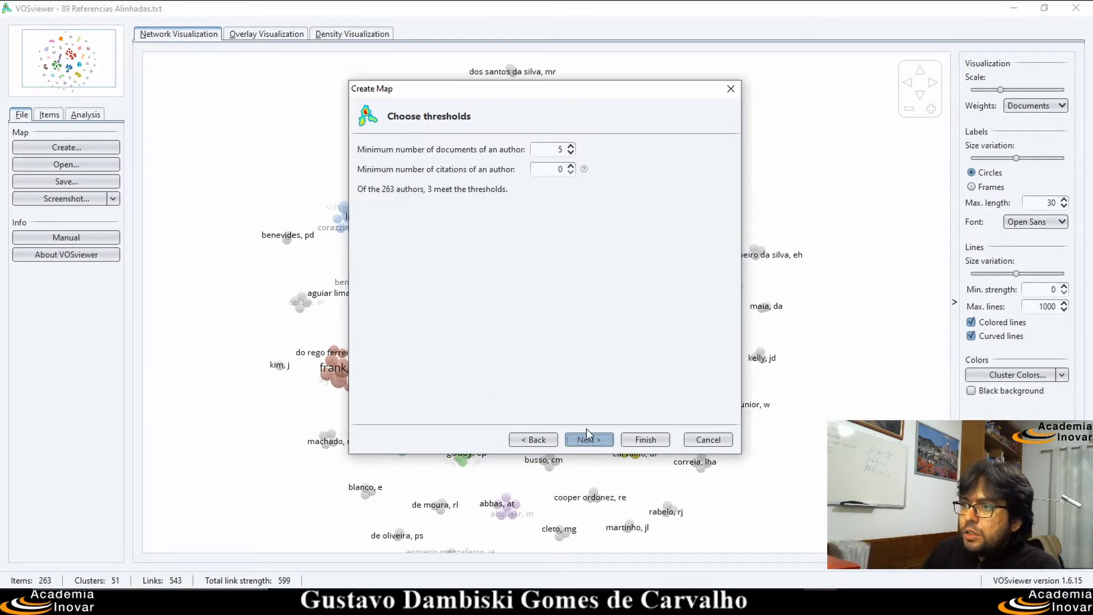
double_click(560, 149)
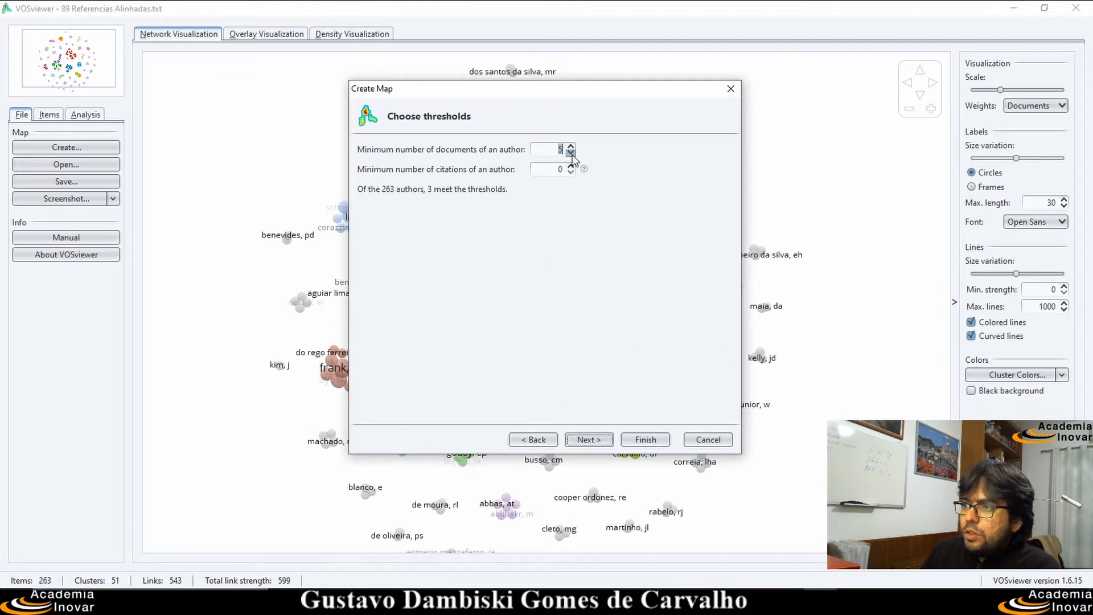
type("1")
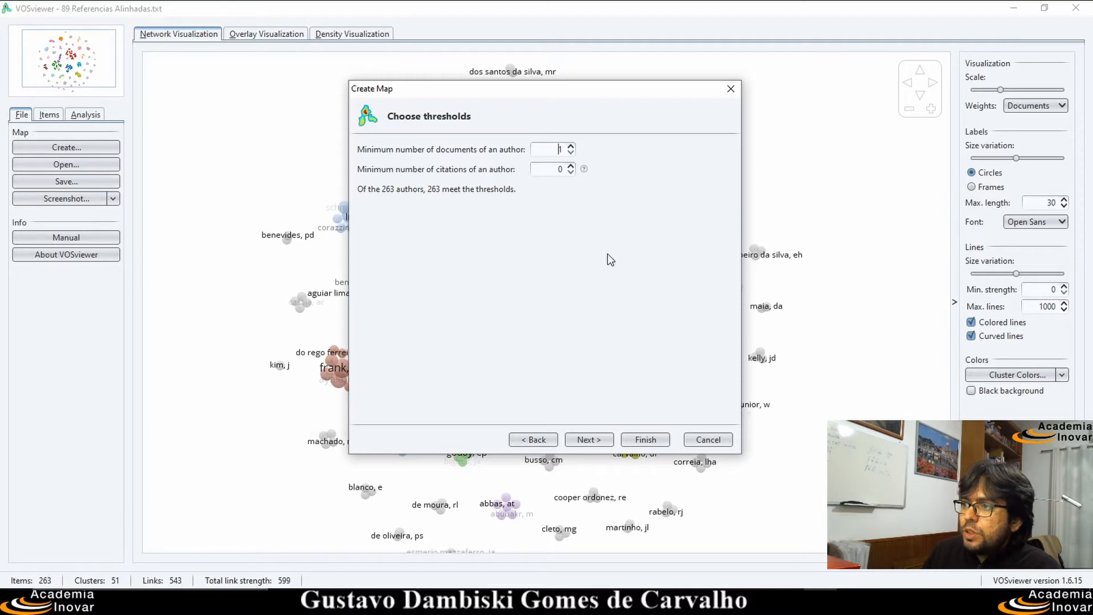
Step: Keep all authors selected and finish the map, showing only the largest set of connected items
left_click(603, 442)
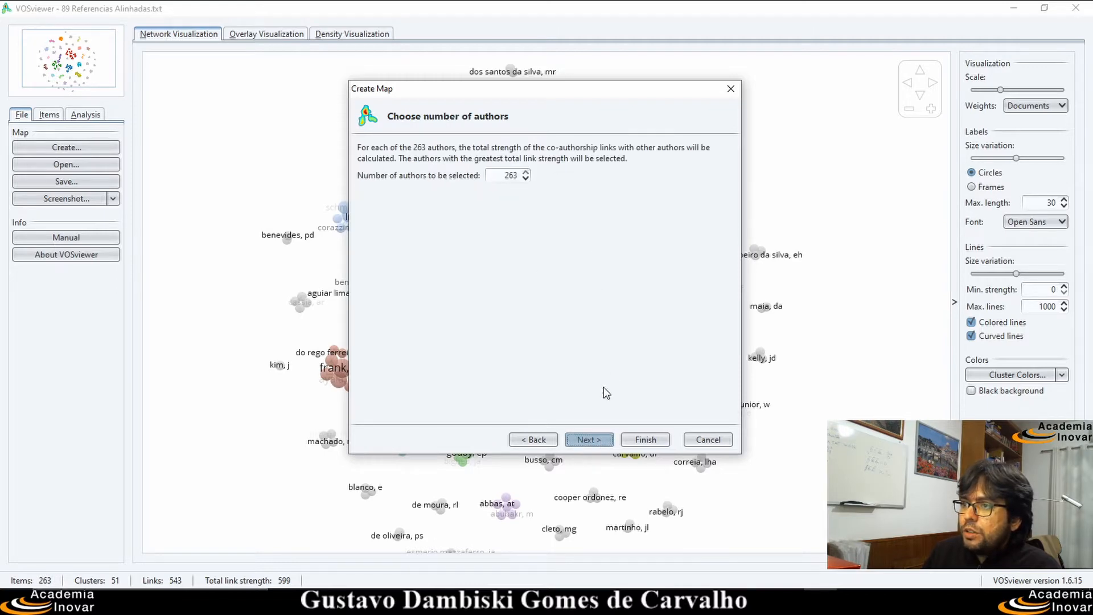
left_click(604, 442)
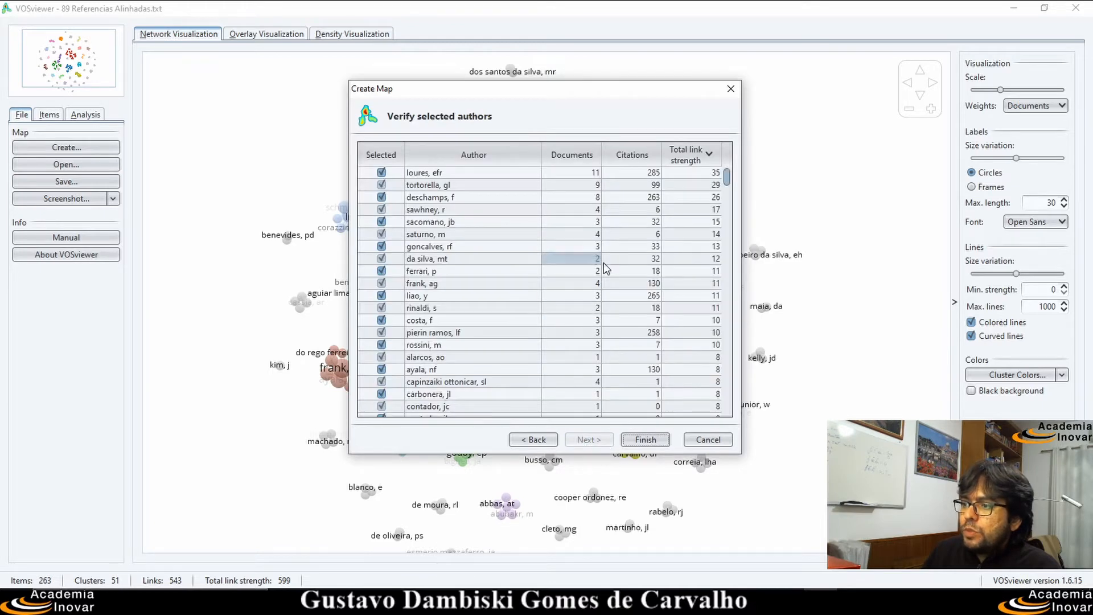
left_click(652, 440)
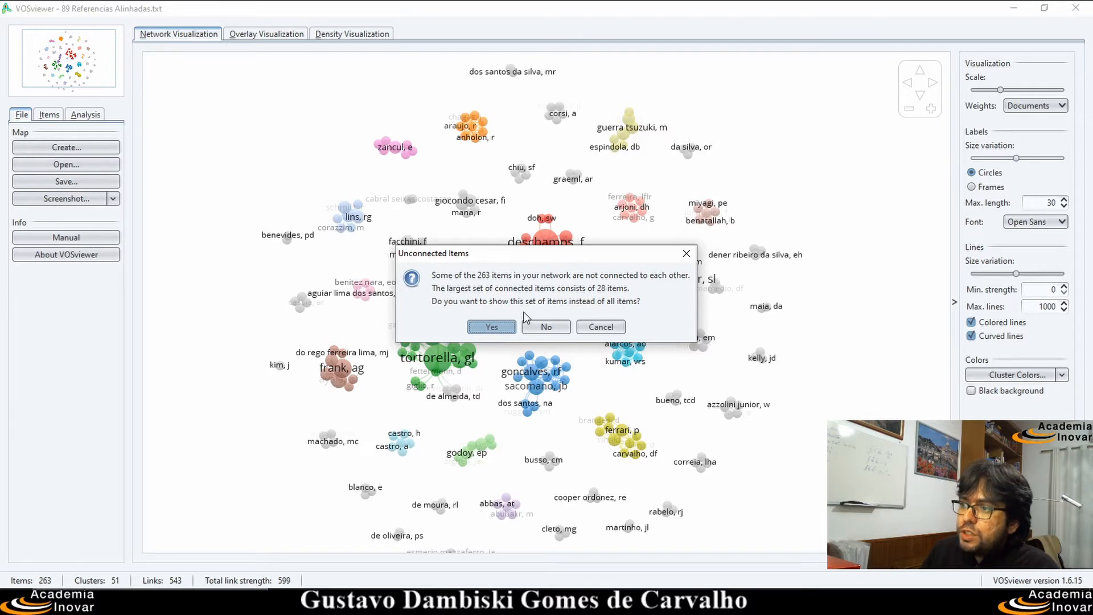
left_click(492, 327)
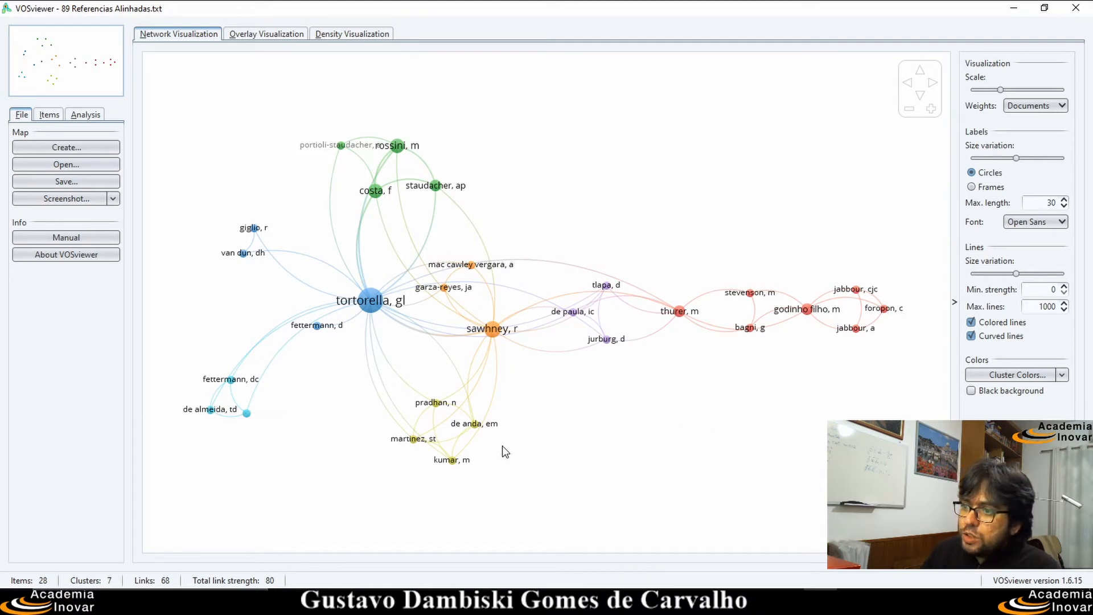
Step: Inspect the co-authorship links around the largest author nodes in the connected network
mouse_move(373, 315)
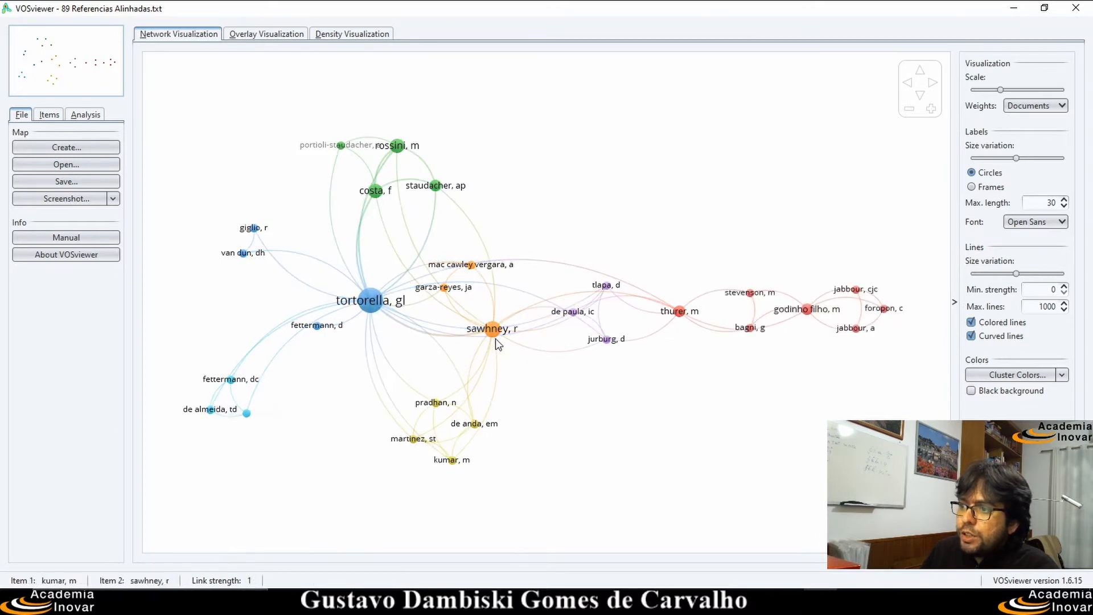
mouse_move(498, 341)
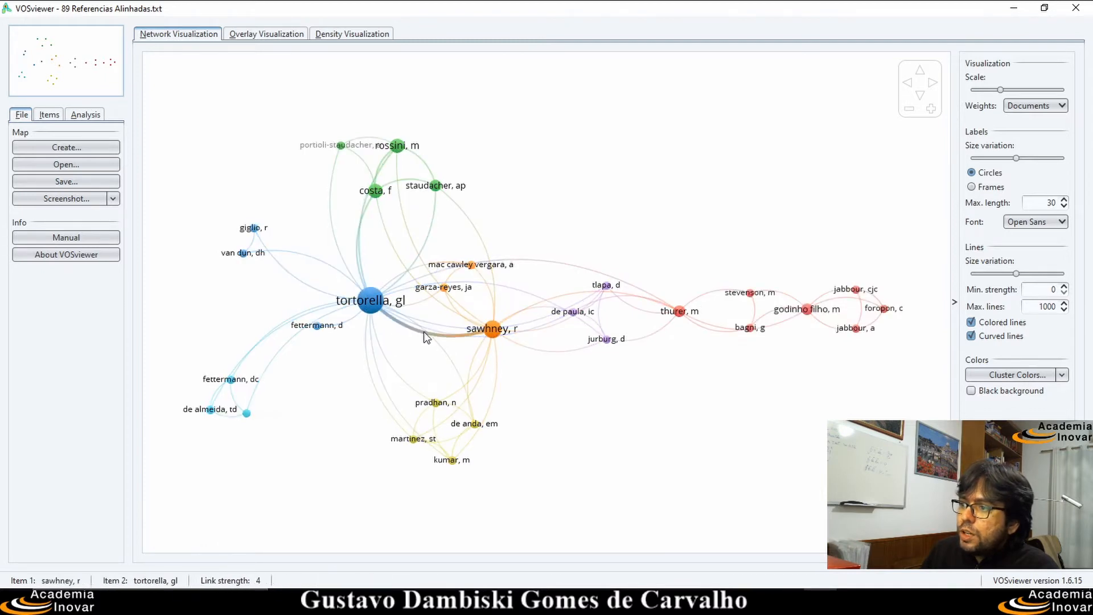
mouse_move(682, 316)
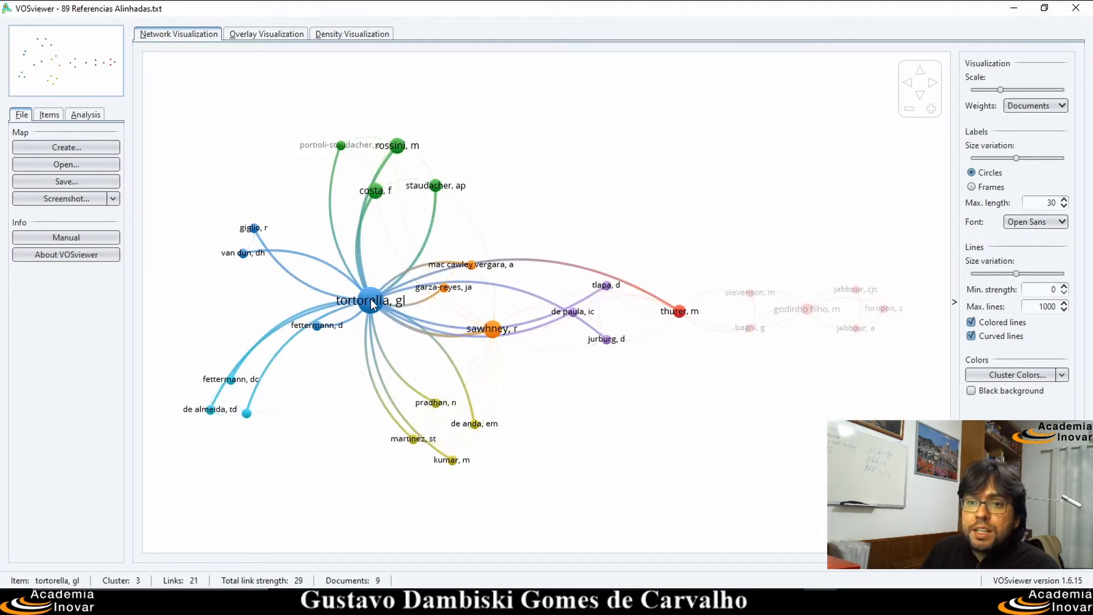
Step: Start another bibliographic map from the same Web of Science file, with co-authorship analysis by authors and full counting
left_click(89, 147)
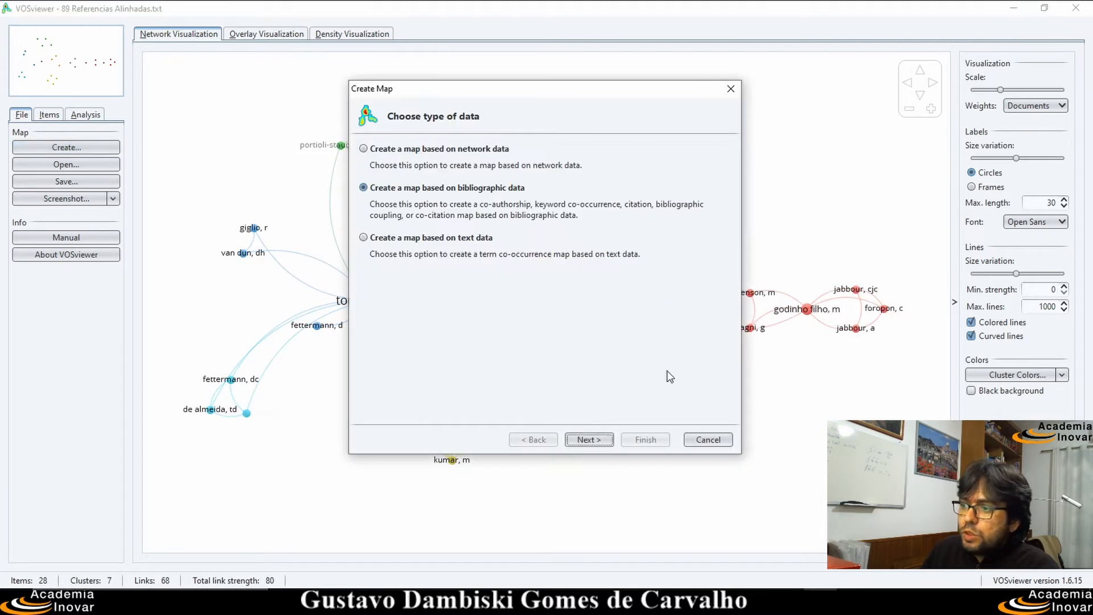
left_click(604, 440)
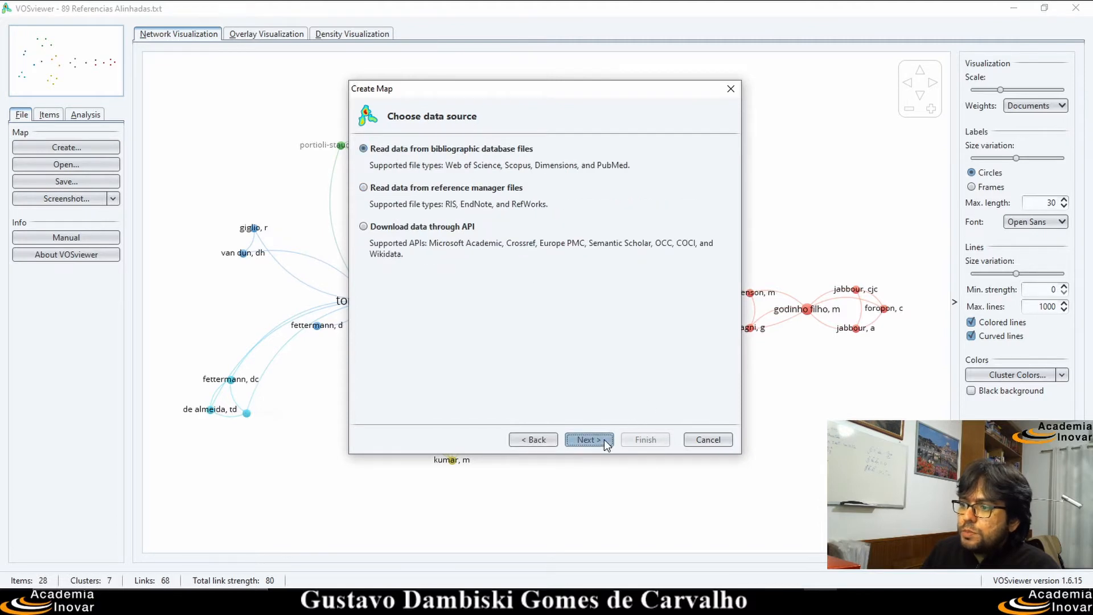
left_click(603, 440)
left_click(603, 440)
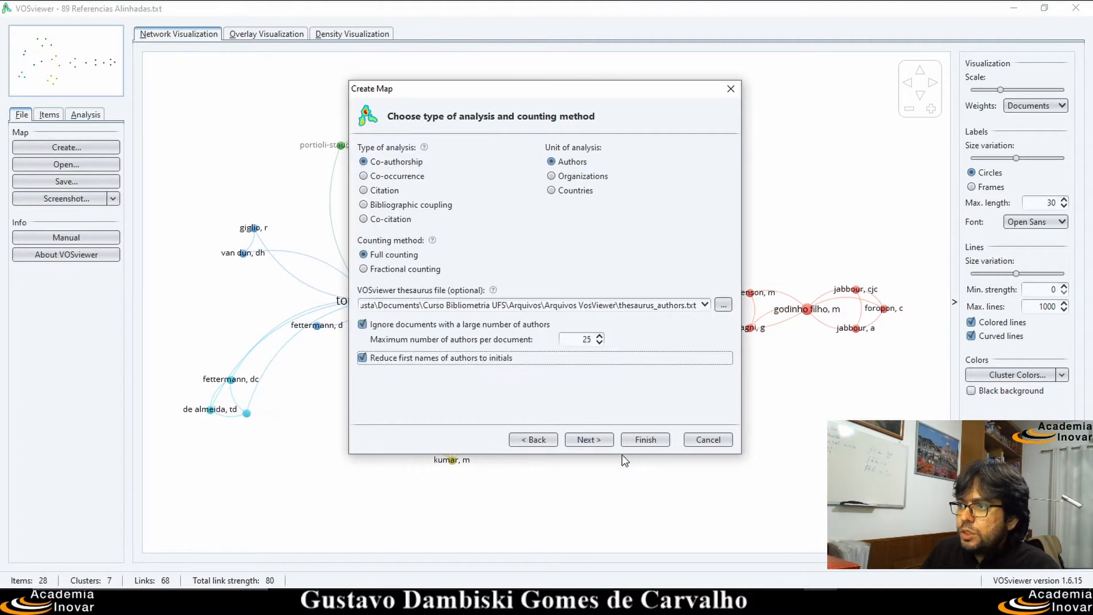
left_click(597, 443)
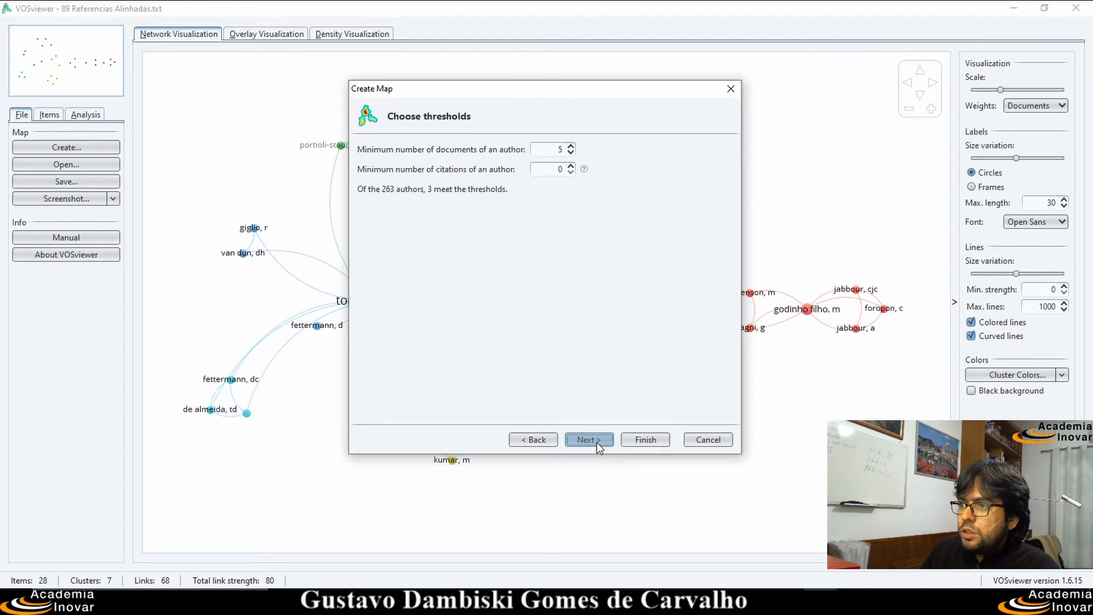
Step: Set the minimum number of documents of an author to 1 and finish the map with all items, including unconnected ones
left_click(571, 152)
left_click(571, 152)
left_click(571, 152)
left_click(571, 152)
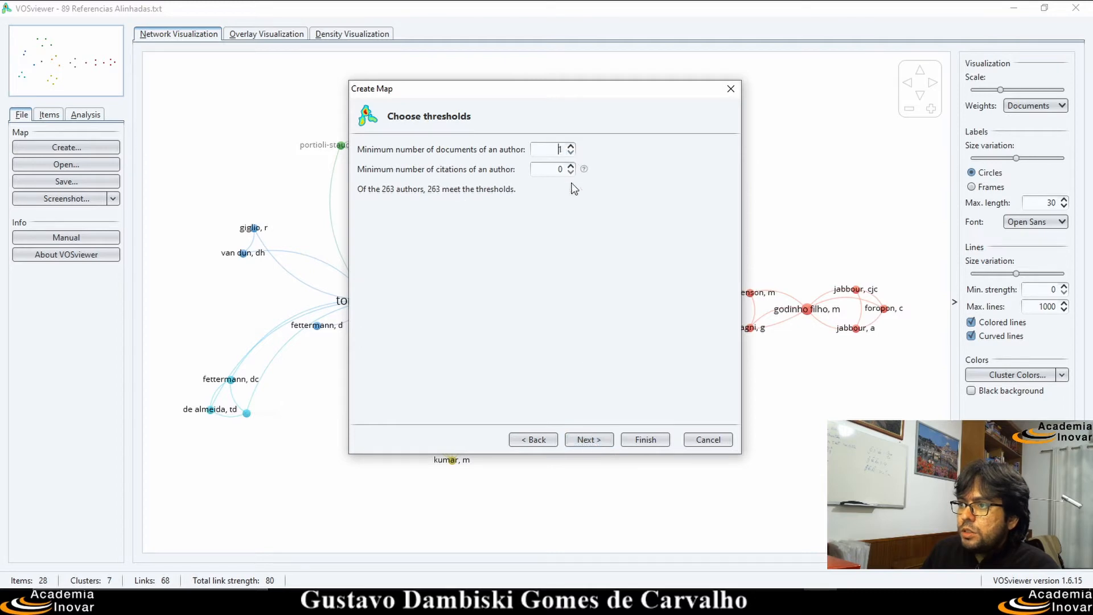
left_click(579, 438)
left_click(578, 435)
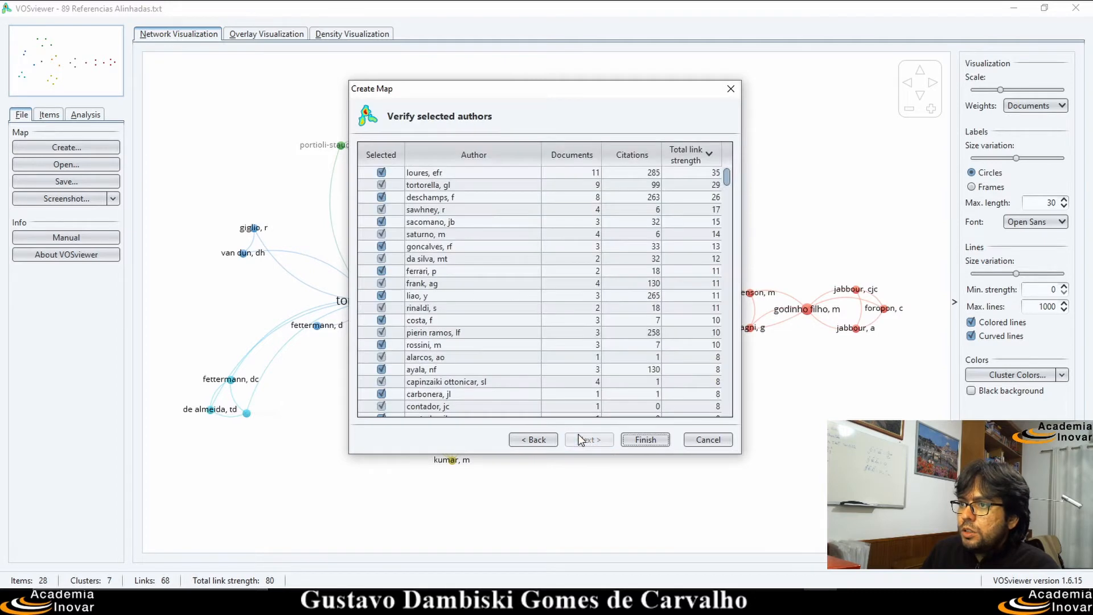
left_click(658, 439)
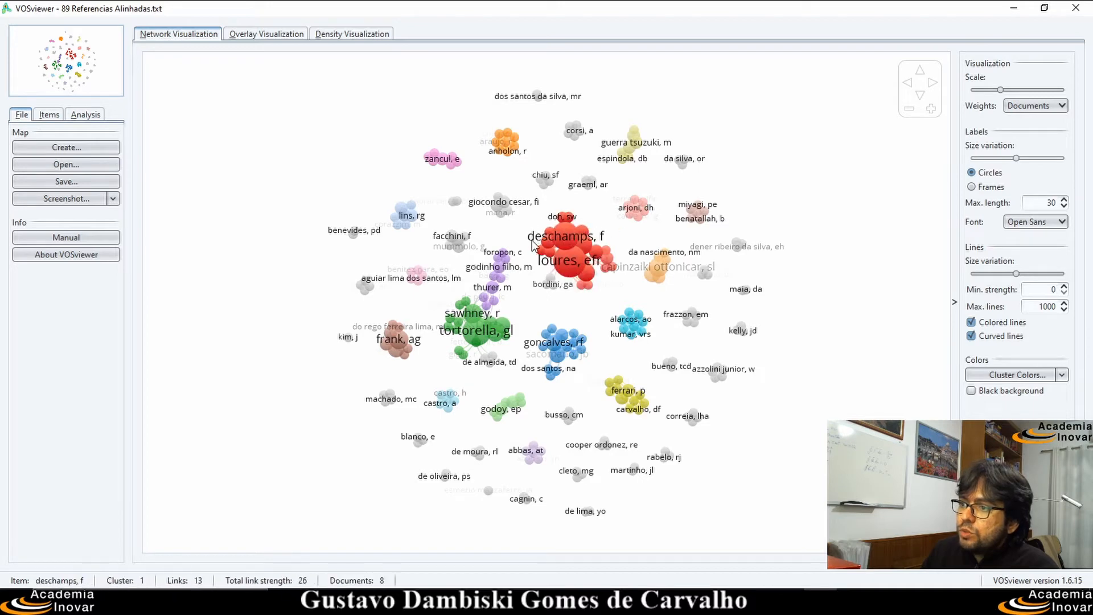
Step: Examine the red cluster up close, checking the co-authorship links of its two largest author nodes
scroll(592, 225, "up", 5)
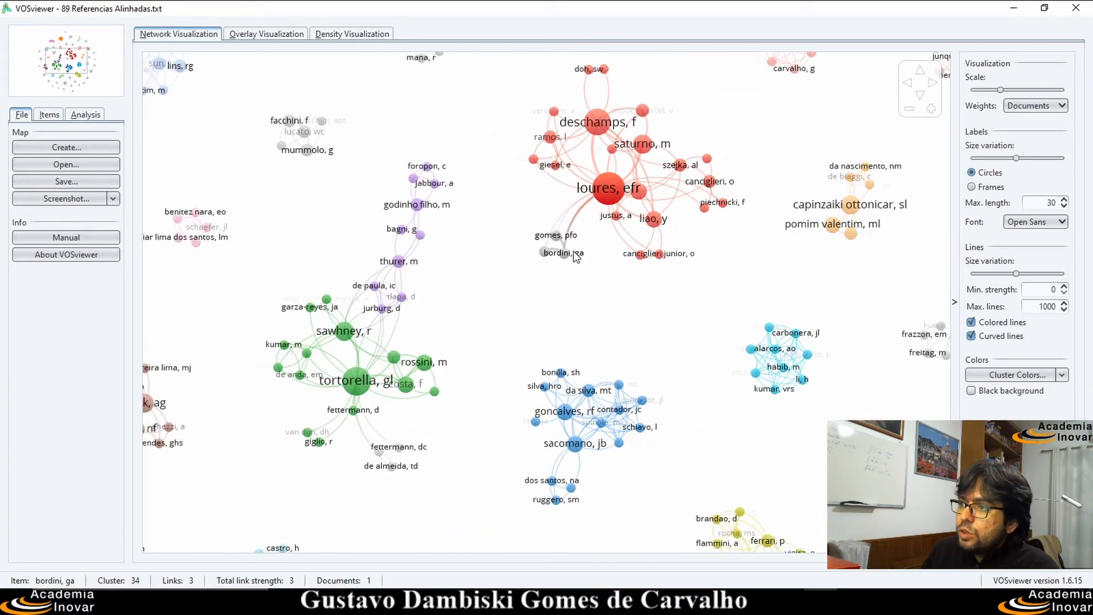
left_click_drag(595, 221, 522, 291)
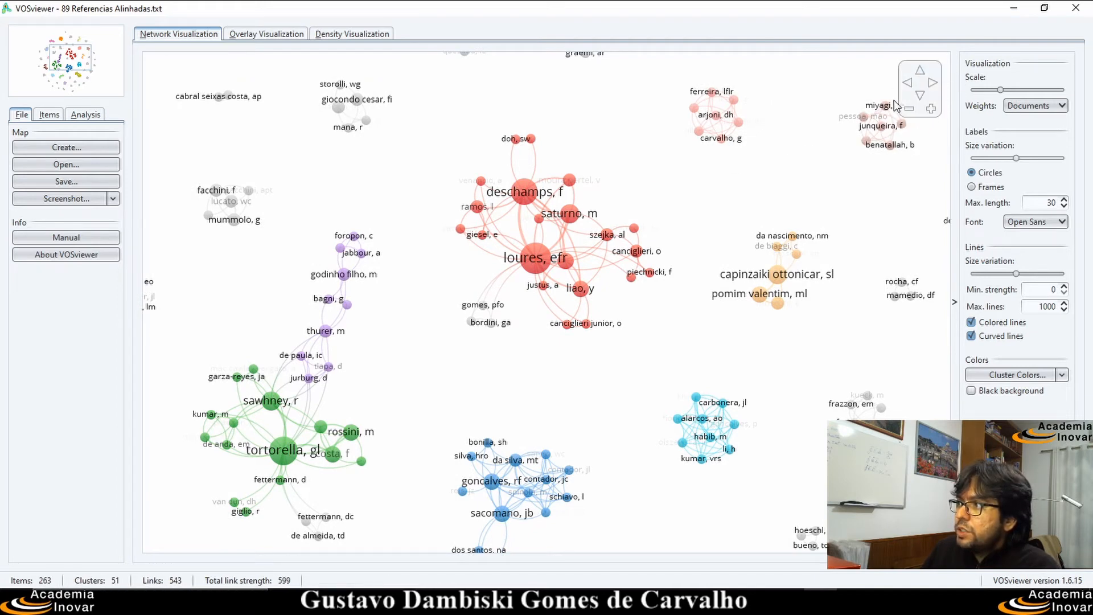
scroll(571, 257, "up", 3)
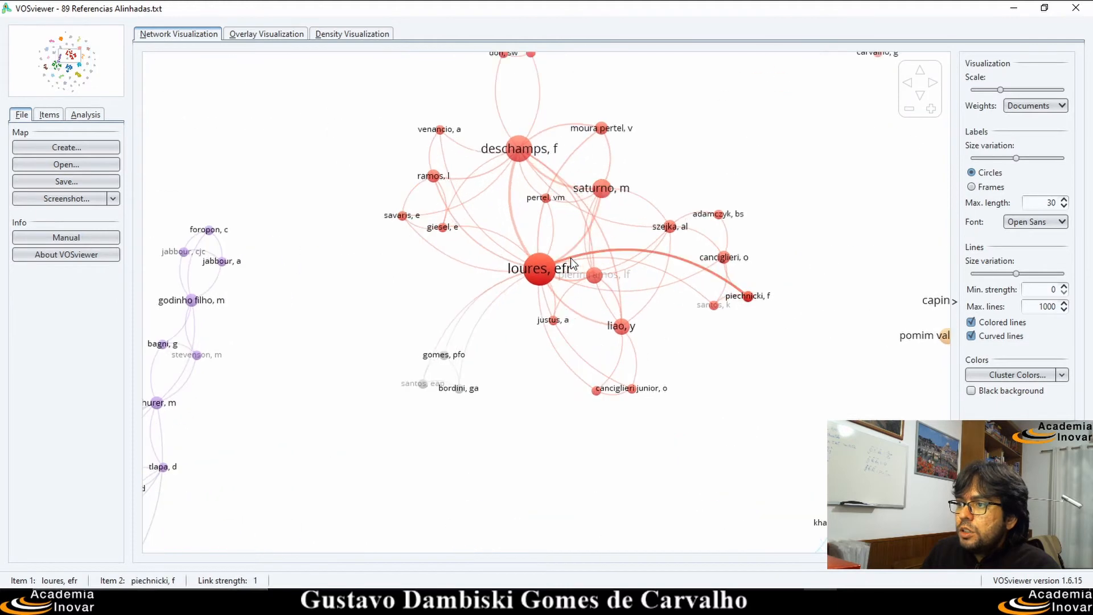
left_click_drag(560, 176, 533, 217)
scroll(534, 248, "up", 2)
scroll(534, 248, "down", 1)
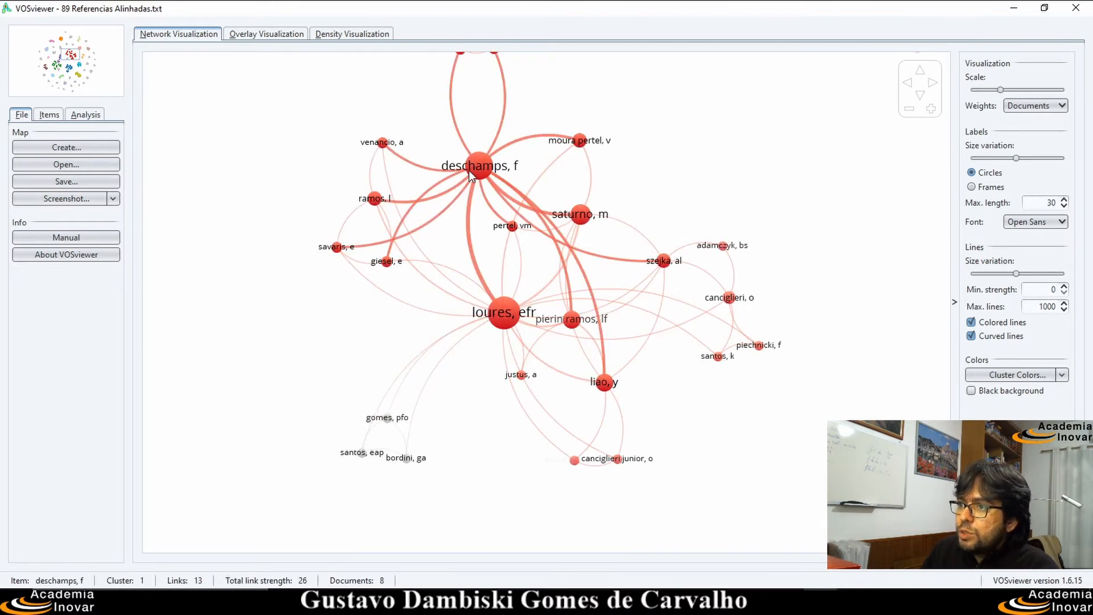
scroll(465, 216, "down", 2)
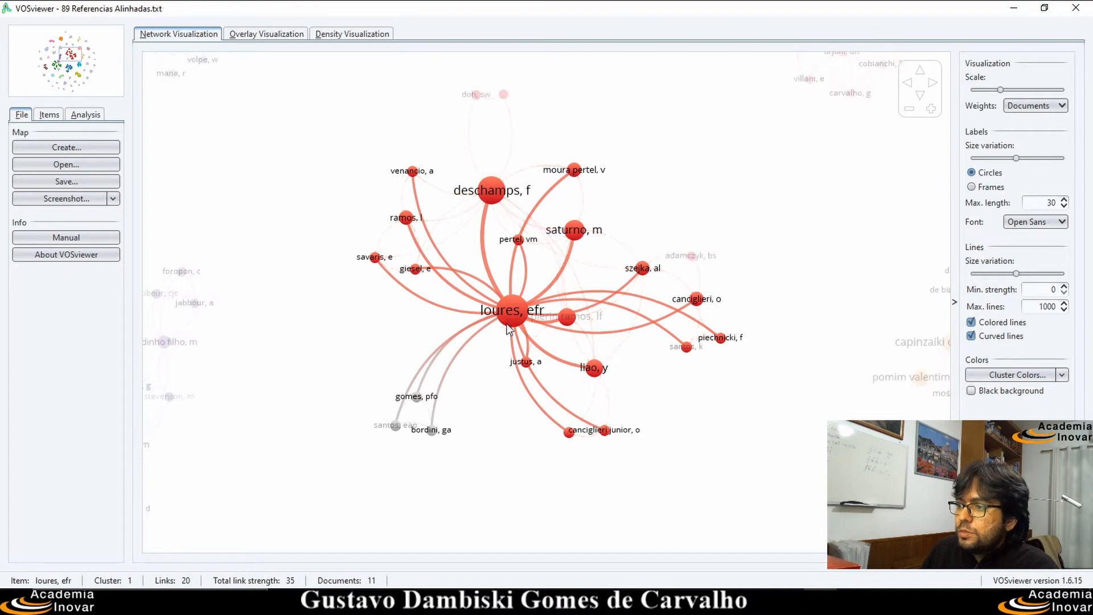
Step: Survey the other clusters across the map and look closely at the isolated grey four-author group beside the light blue cluster
scroll(751, 406, "down", 5)
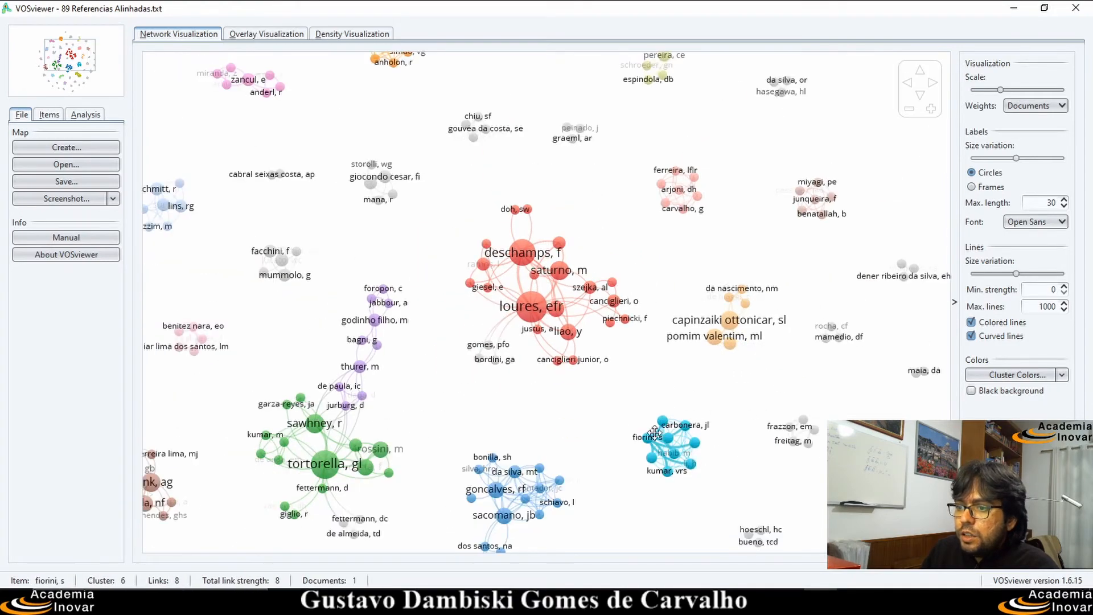
left_click_drag(655, 433, 753, 293)
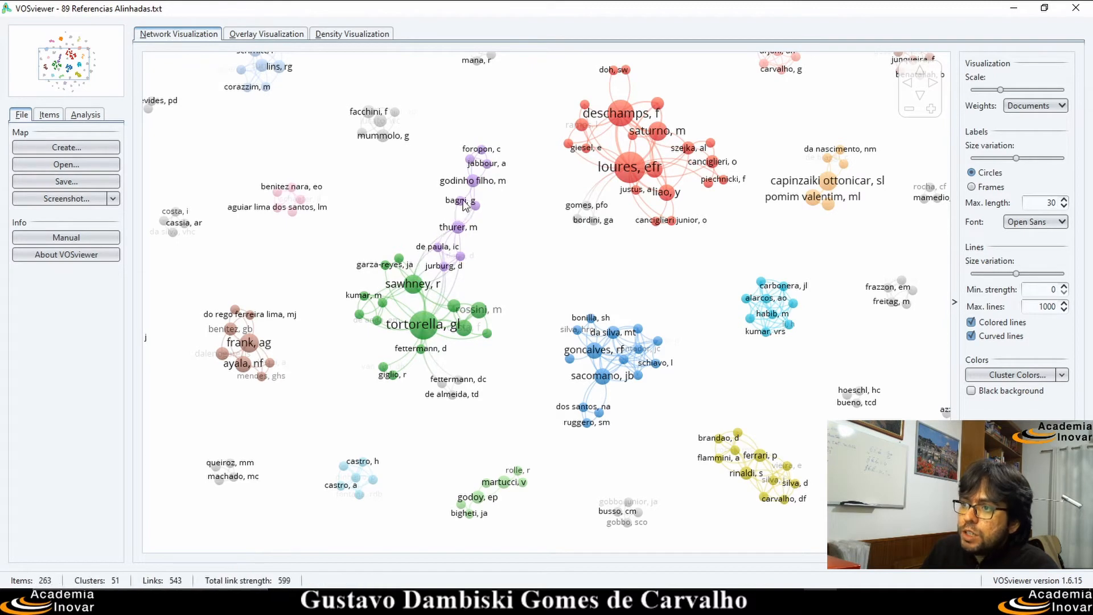
scroll(595, 237, "down", 2)
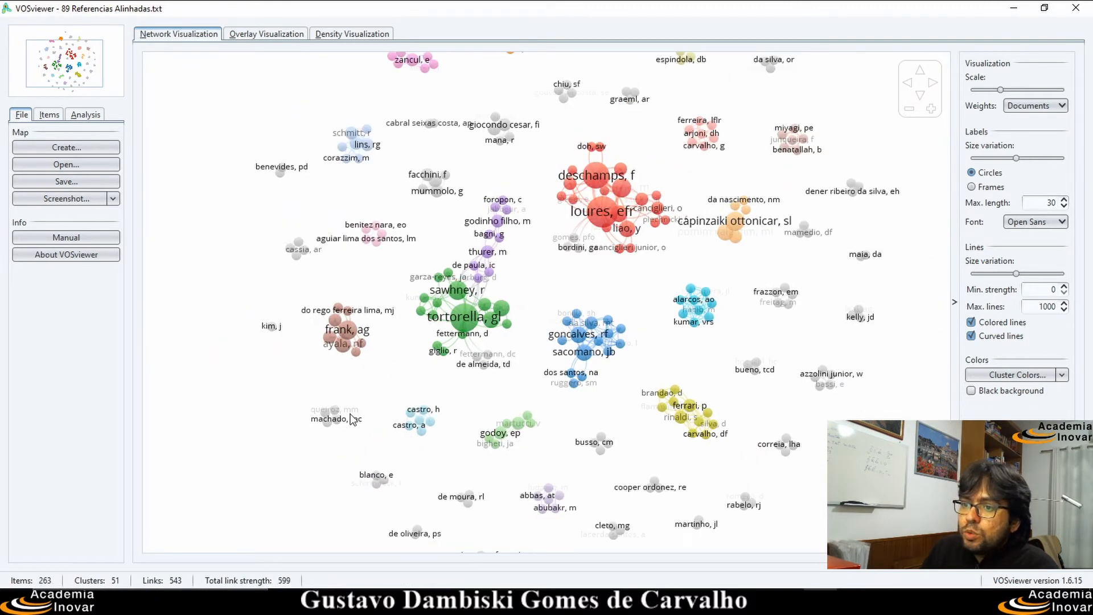
left_click_drag(398, 455, 403, 403)
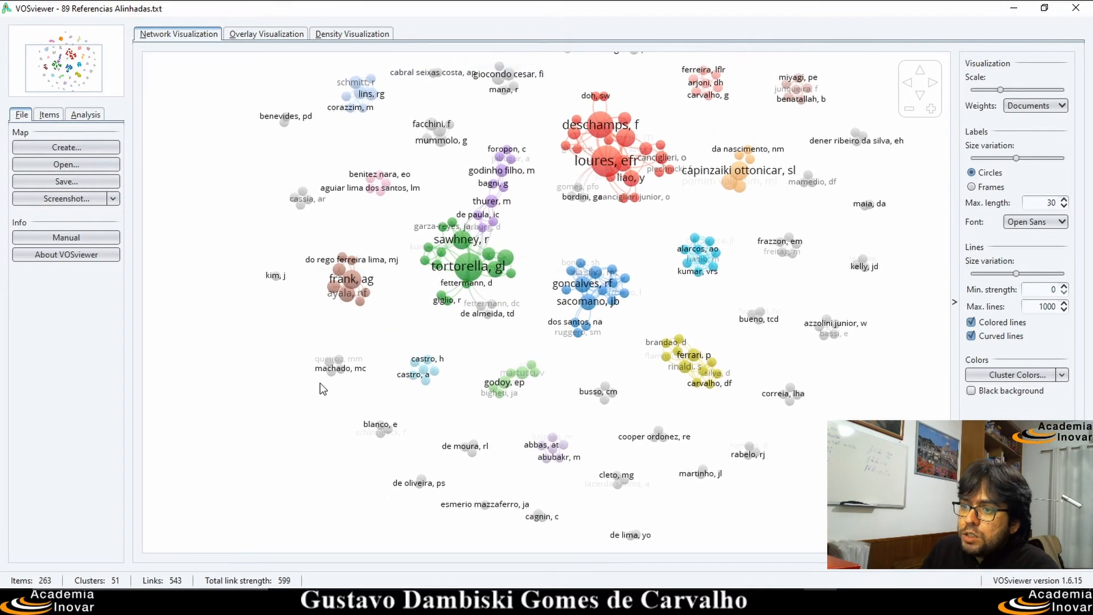
scroll(319, 385, "up", 3)
left_click_drag(319, 385, 561, 291)
scroll(561, 292, "up", 3)
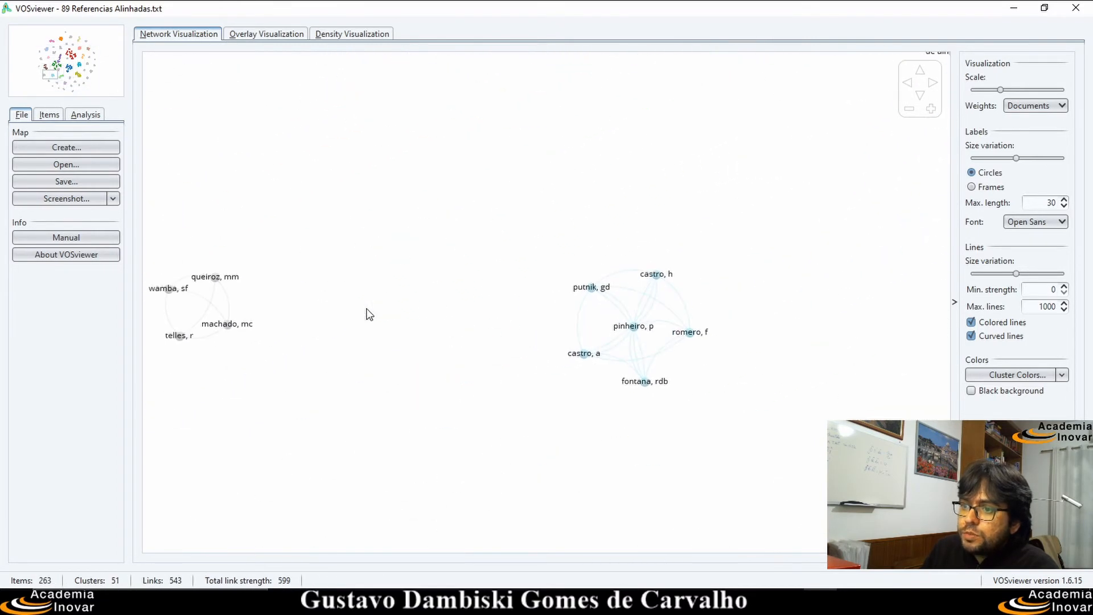
left_click_drag(368, 312, 598, 359)
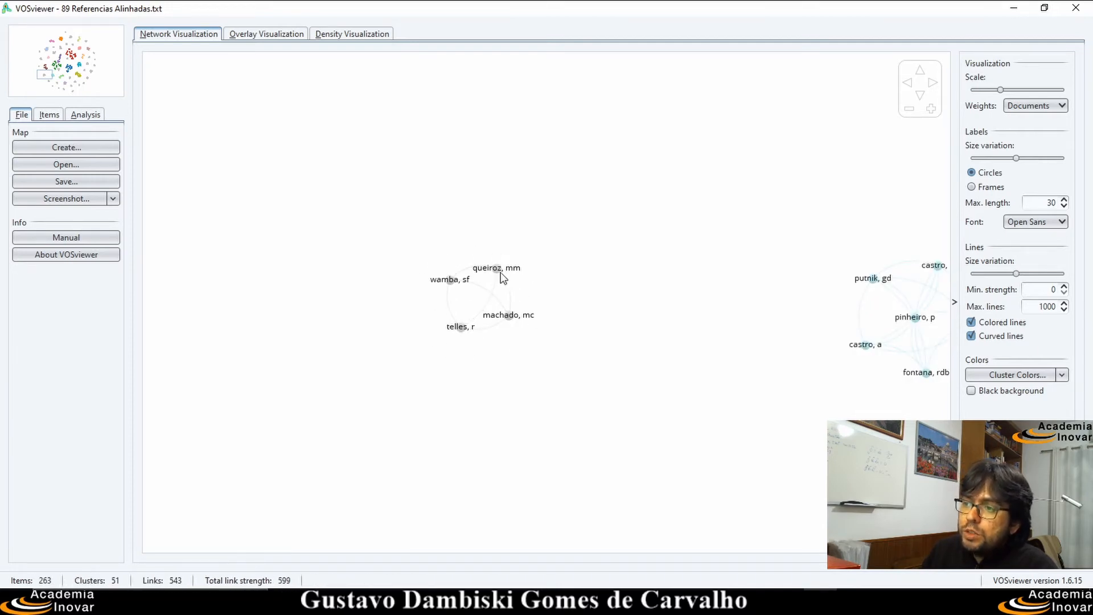
scroll(639, 320, "down", 4)
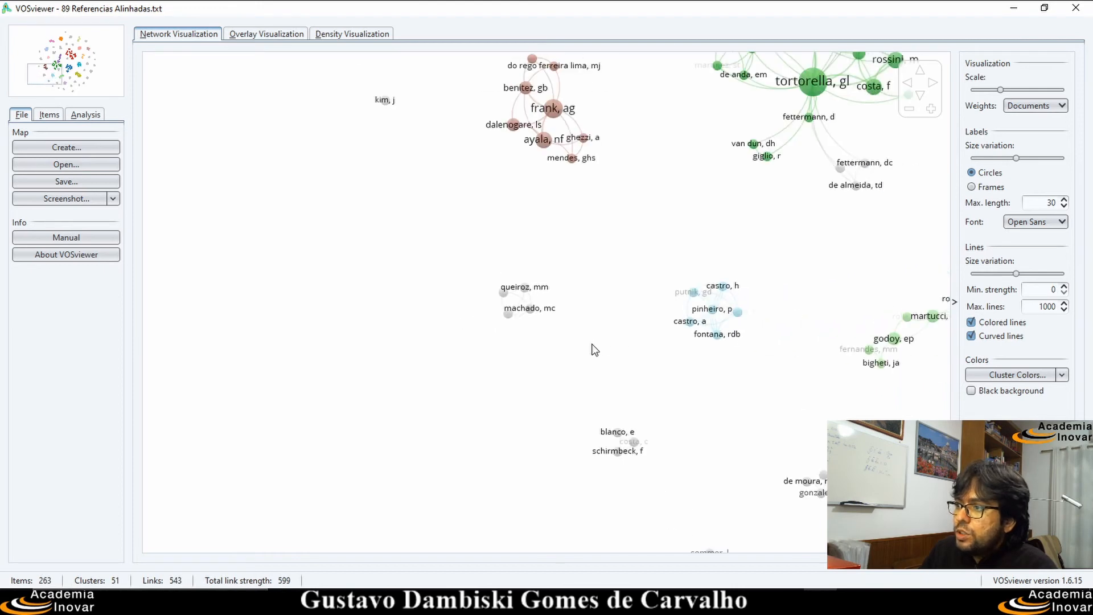
Step: Examine the small isolated author groups around the lower edge of the map, and return to an overview of all clusters
scroll(593, 349, "down", 1)
left_click_drag(693, 410, 514, 310)
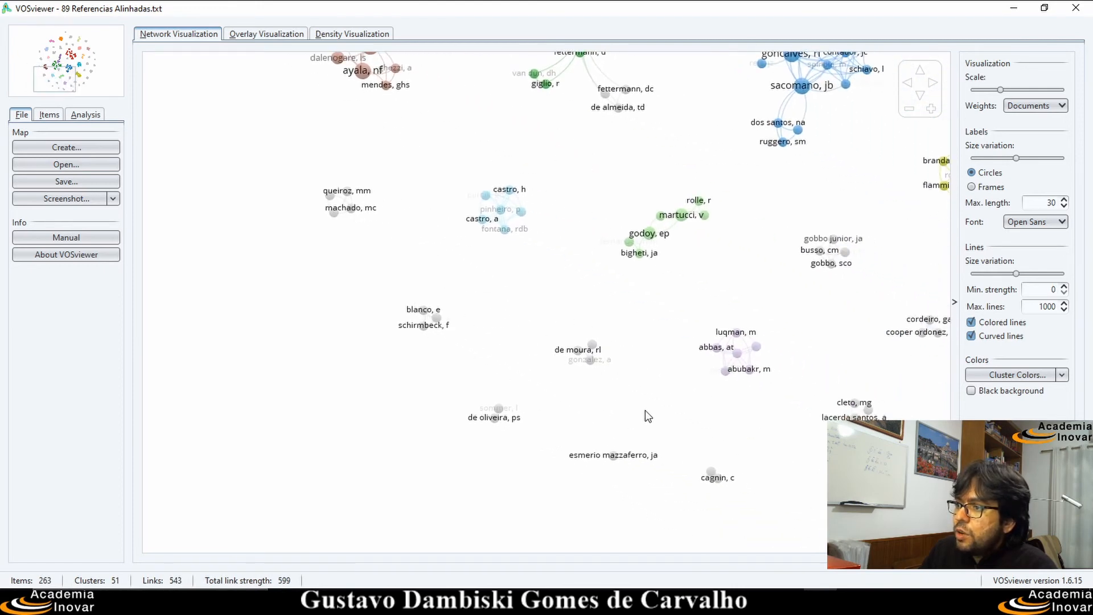
scroll(439, 325, "up", 4)
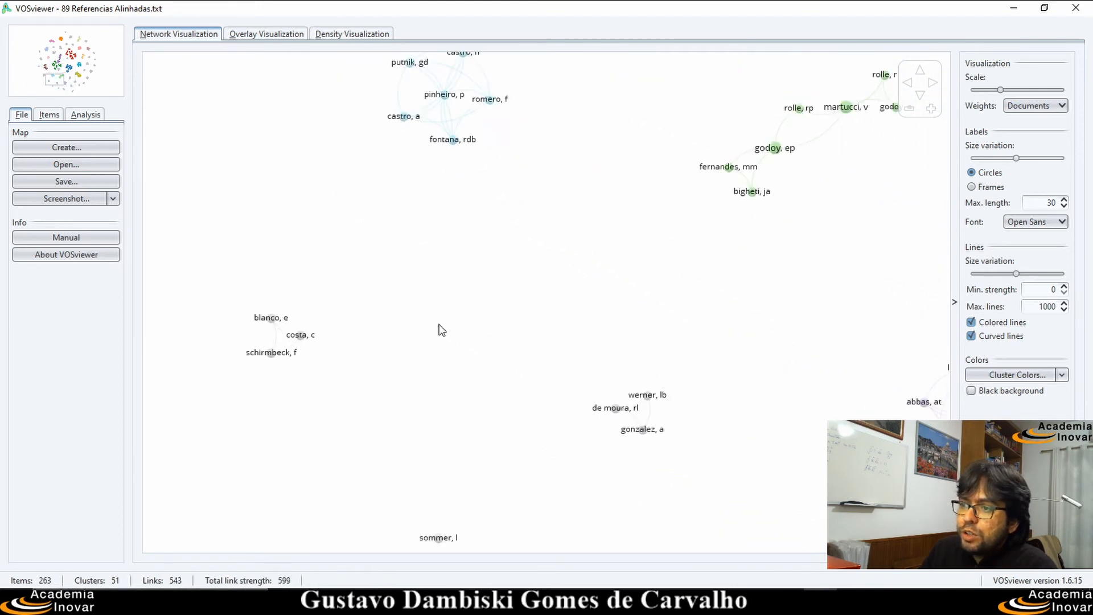
left_click_drag(439, 325, 490, 295)
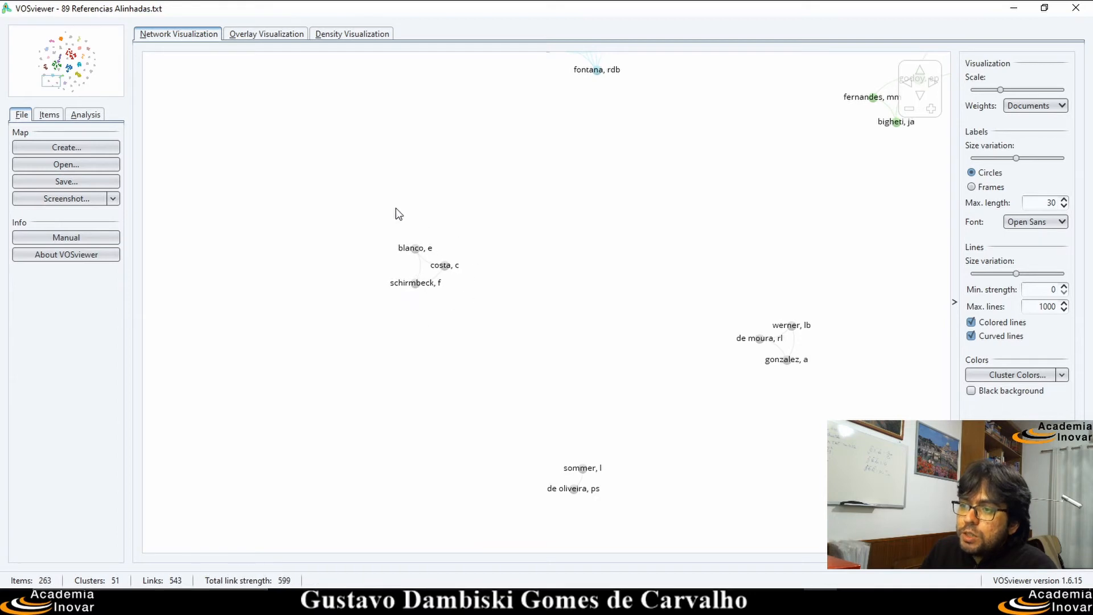
scroll(593, 274, "down", 4)
scroll(720, 433, "down", 3)
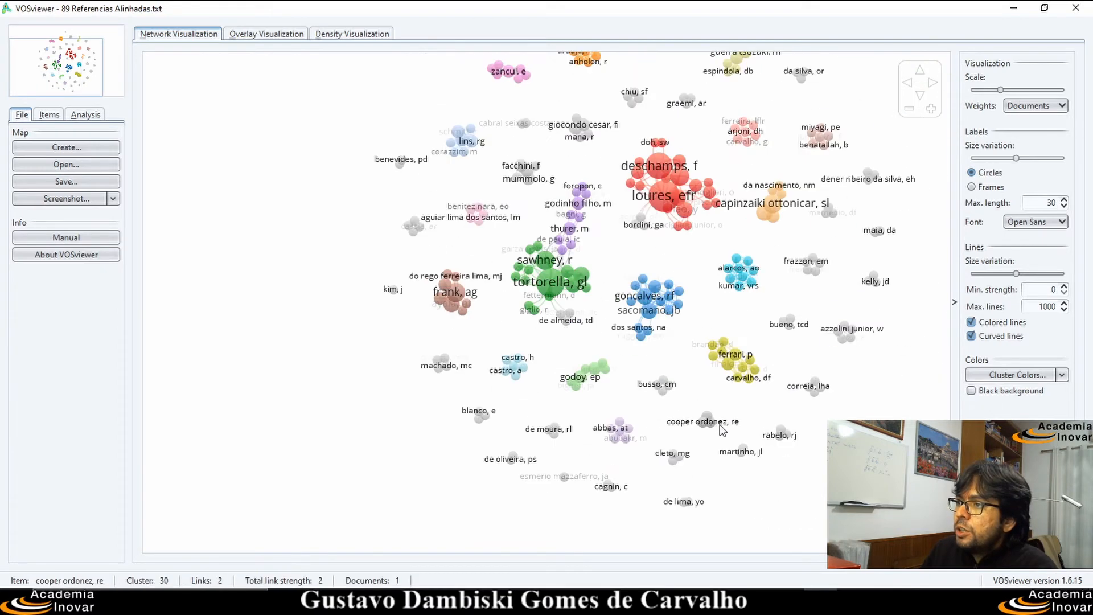
left_click_drag(838, 406, 807, 403)
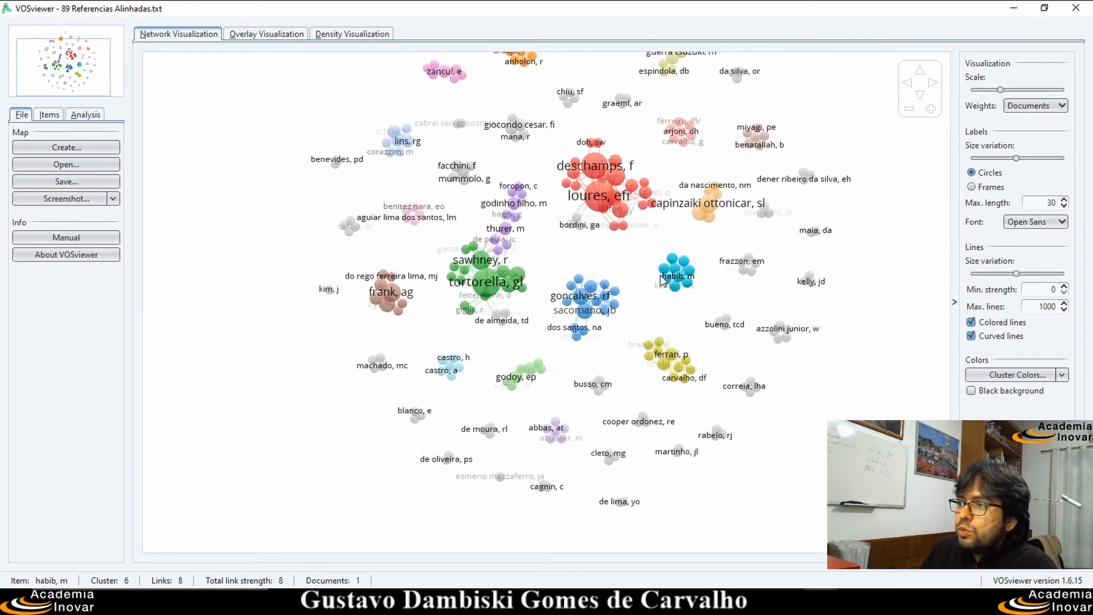
left_click_drag(650, 253, 638, 310)
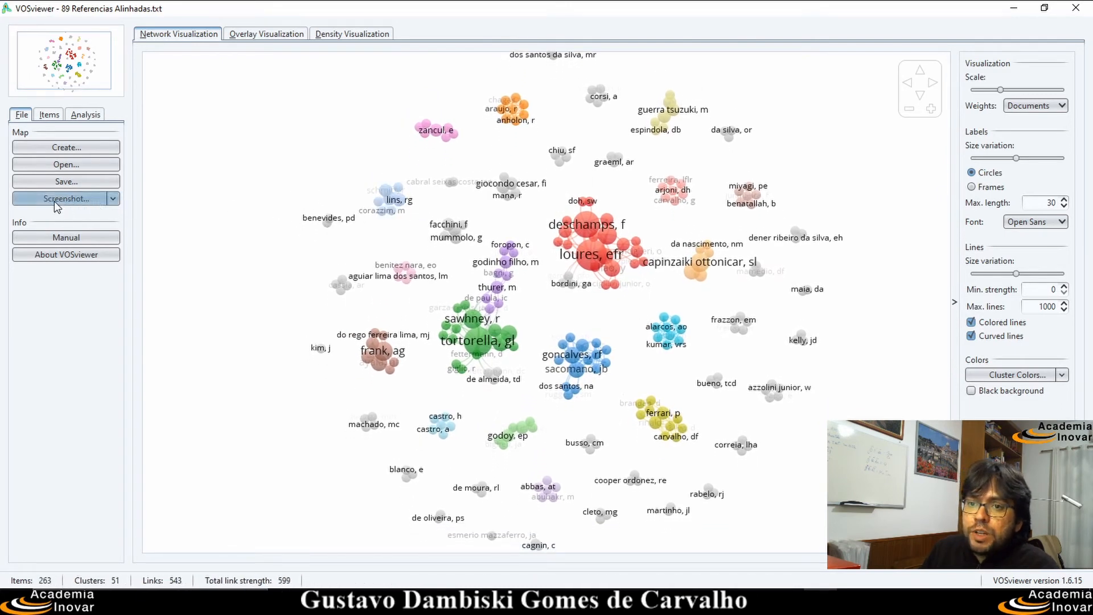
scroll(269, 258, "down", 1)
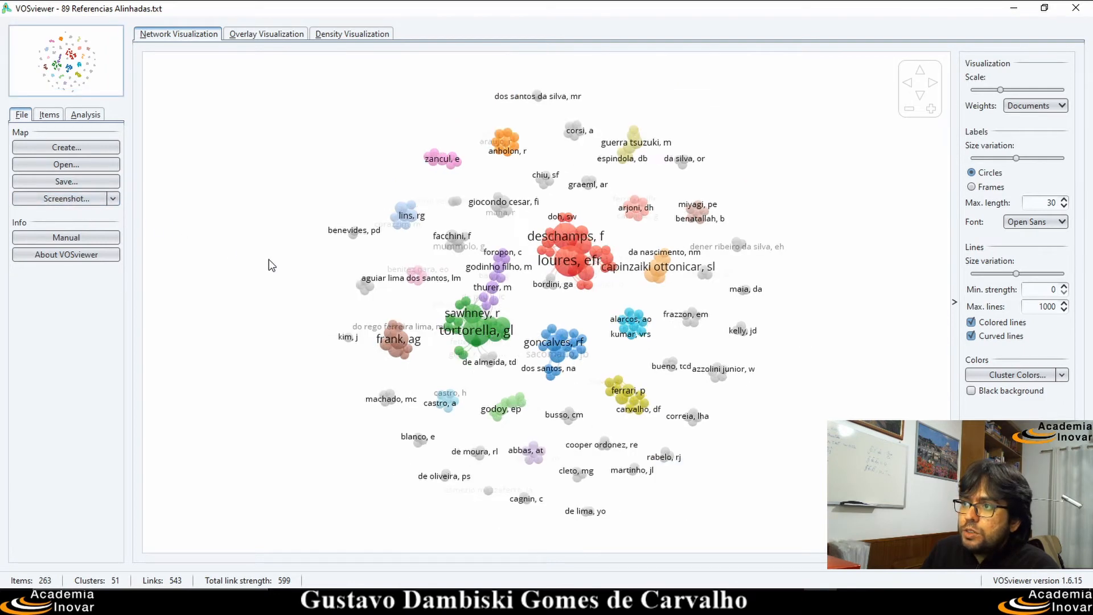
Step: Check which image file formats are offered for saving a screenshot of the map, and close the save dialog without saving
left_click(112, 199)
left_click(105, 216)
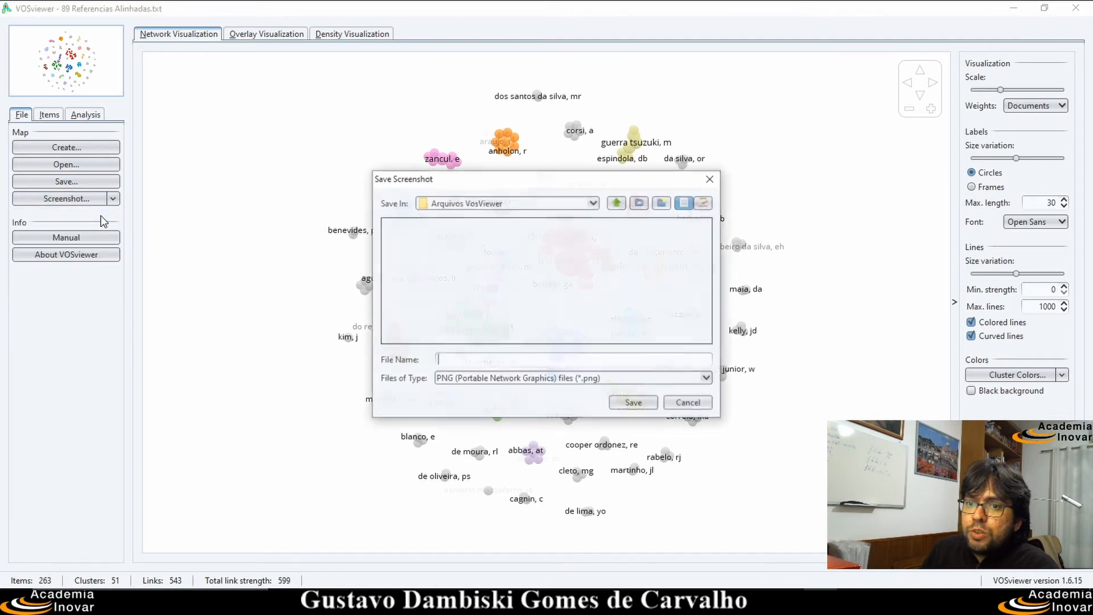
left_click(672, 378)
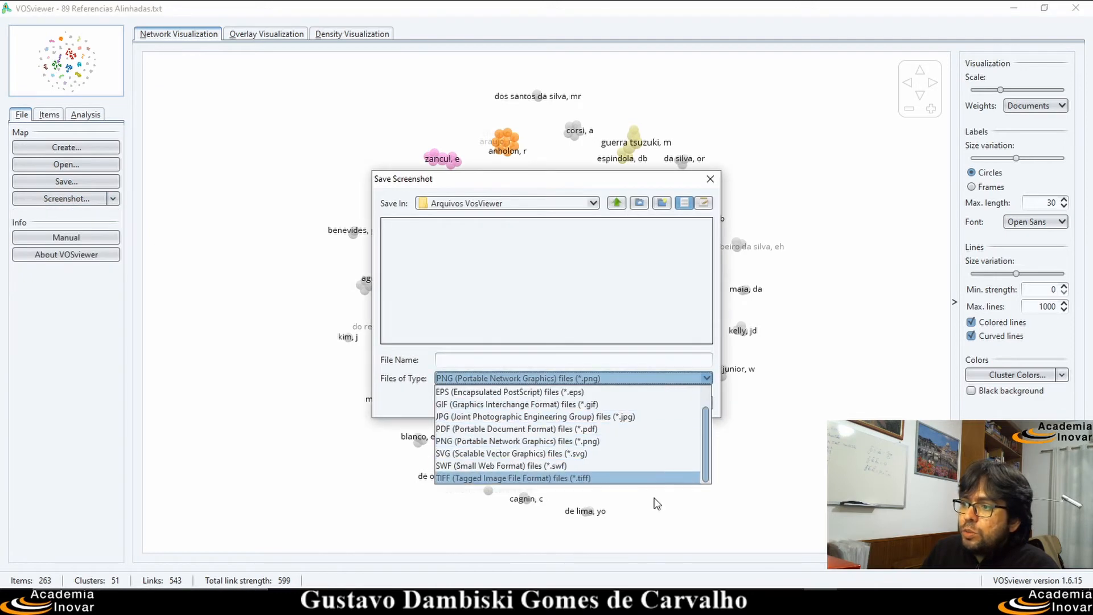
left_click(654, 334)
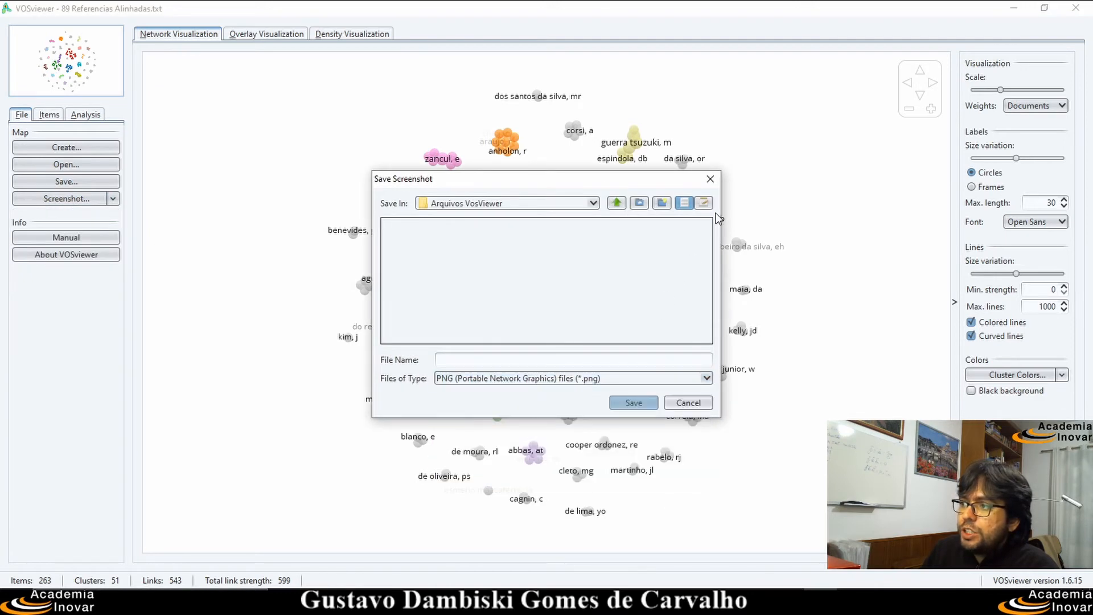
left_click(710, 179)
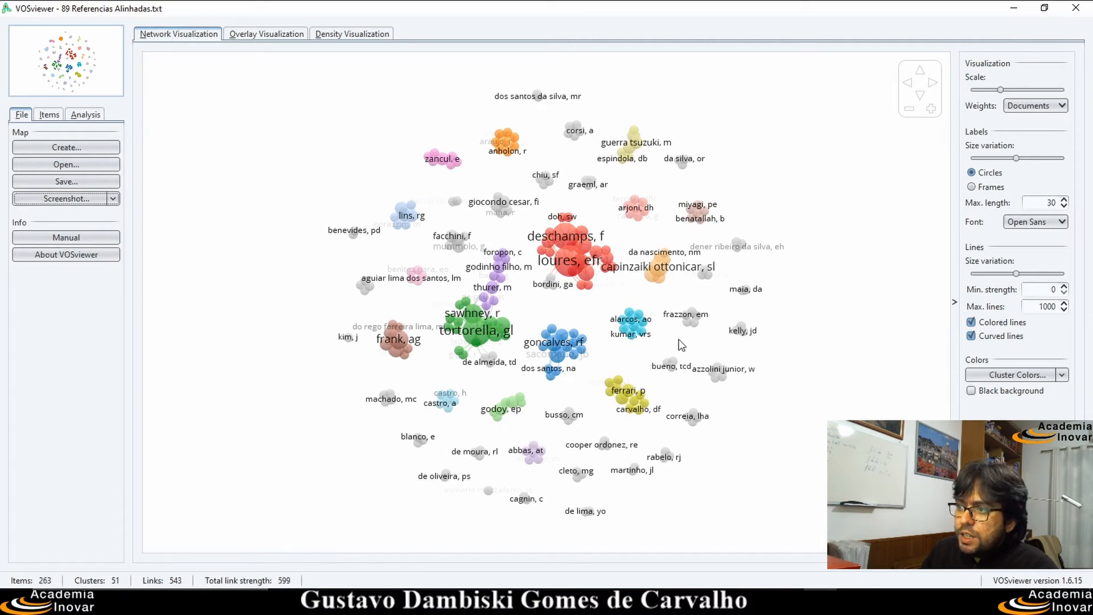
Step: View the author co-authorship map as an overlay visualization and as a density visualization, and return to the network visualization
left_click(241, 35)
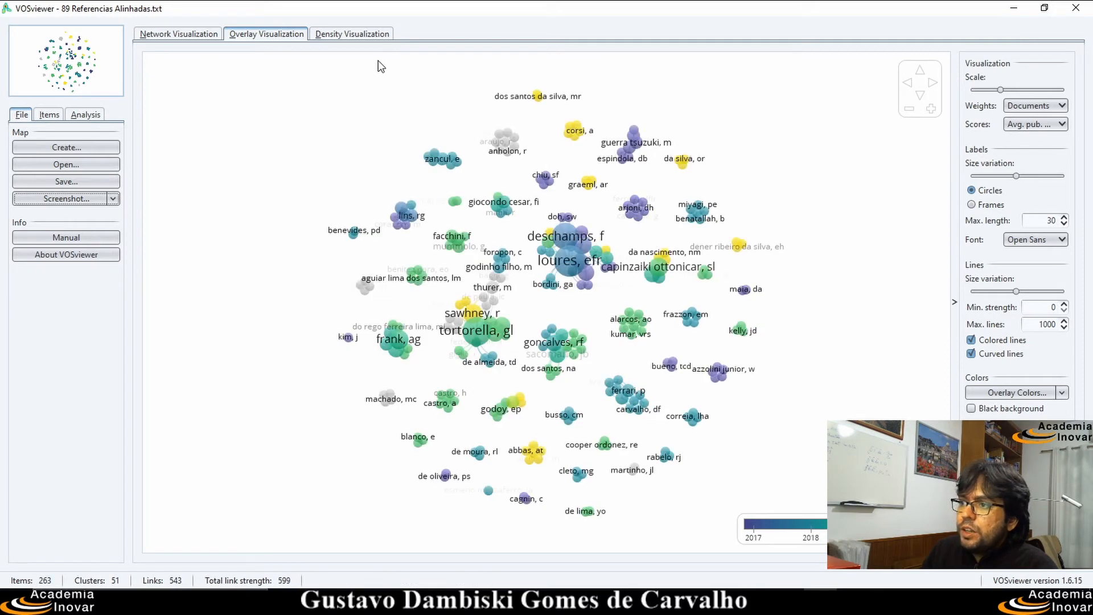
left_click(365, 34)
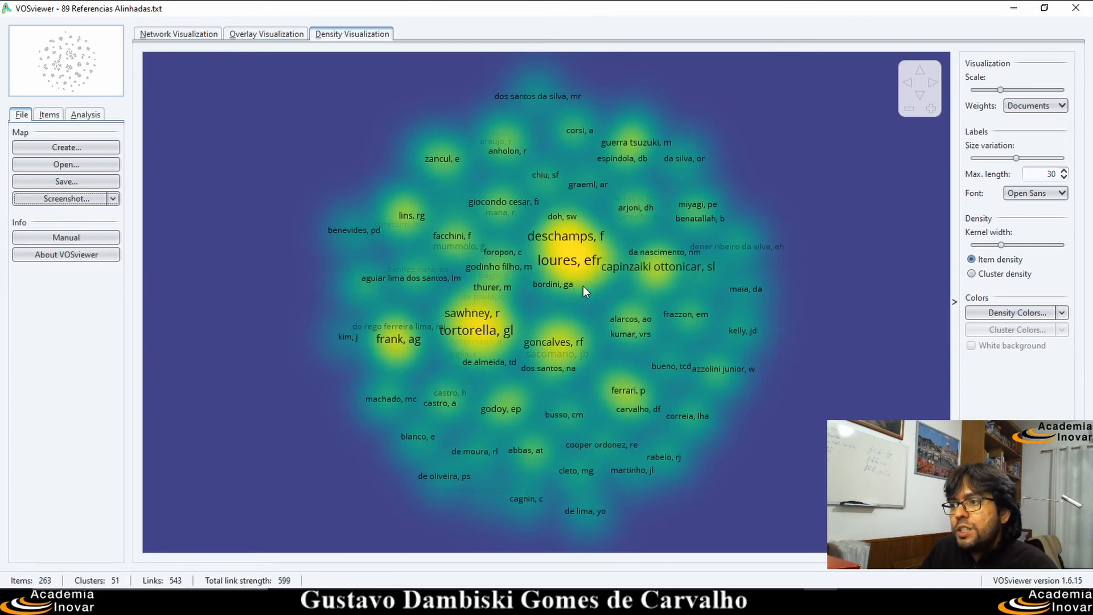
left_click(188, 36)
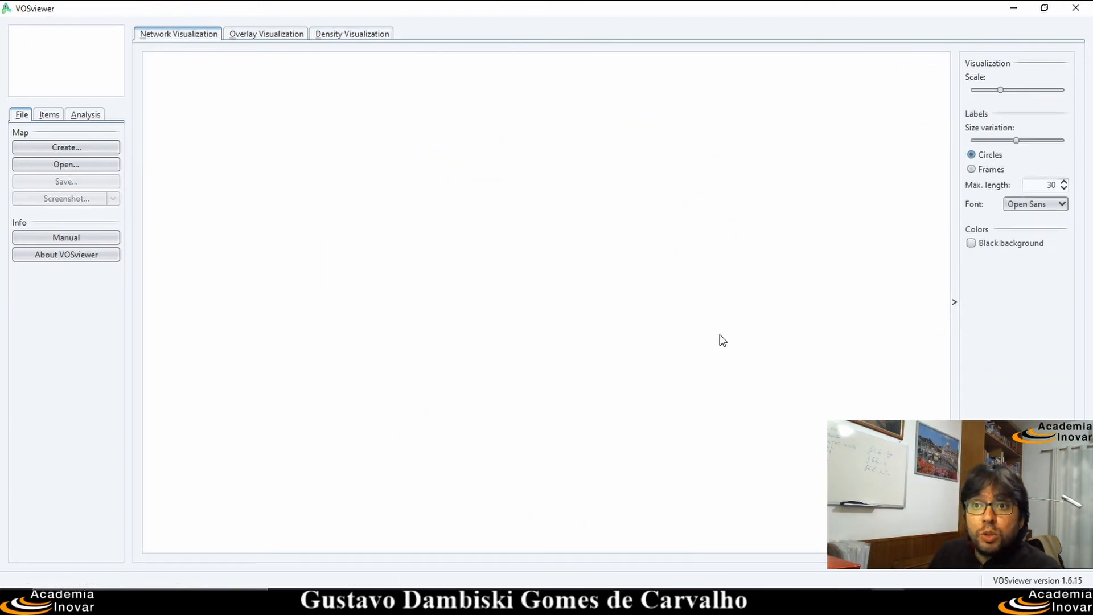
Step: Start creating a new map based on bibliographic data
left_click(106, 146)
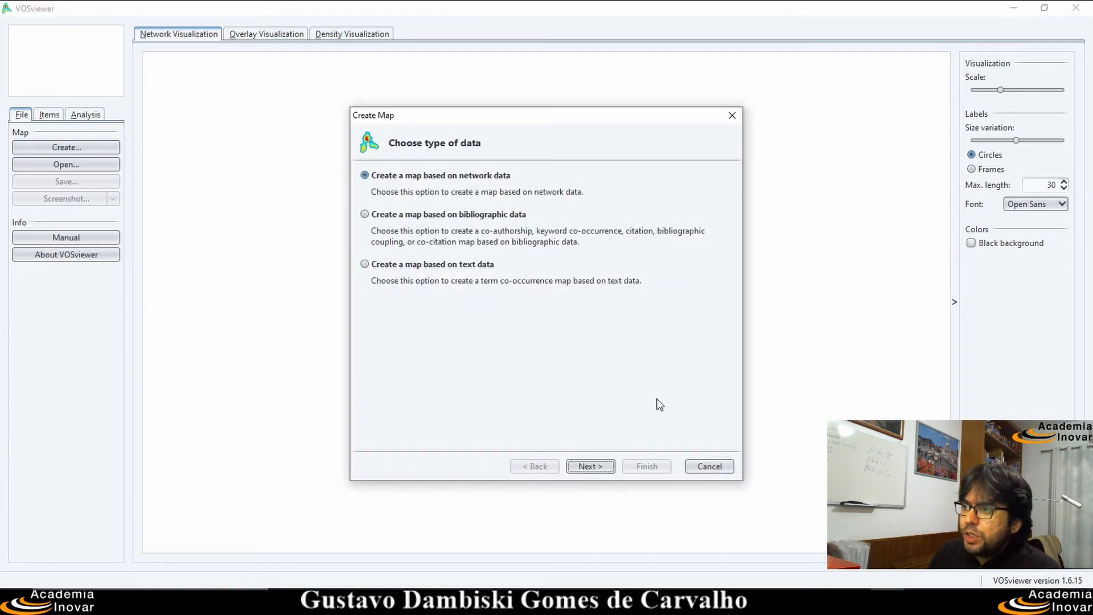
left_click(607, 470)
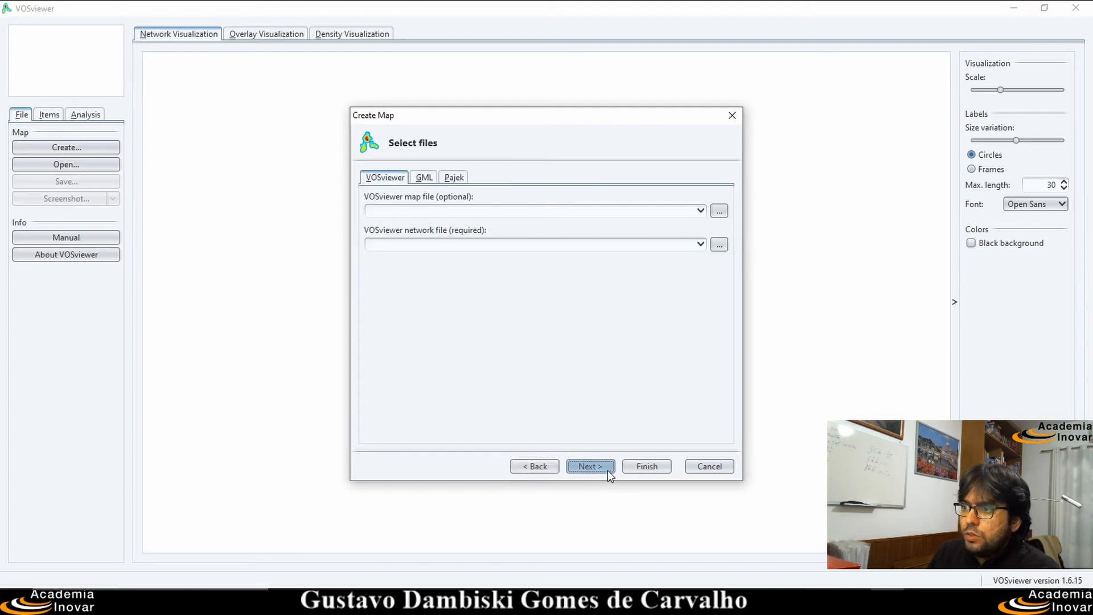
left_click(539, 470)
left_click(402, 217)
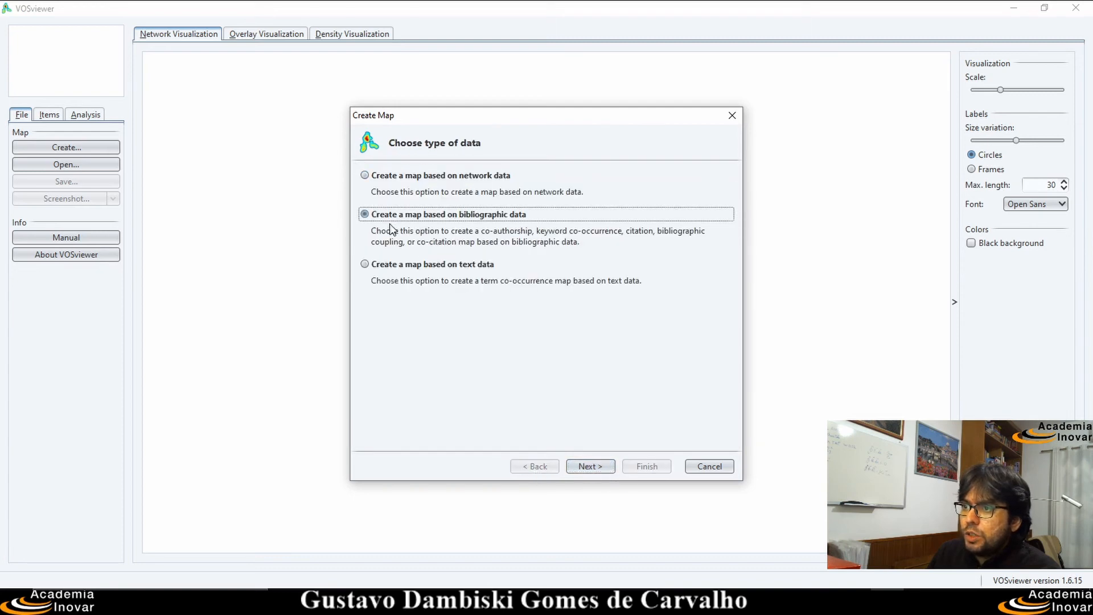
left_click(609, 467)
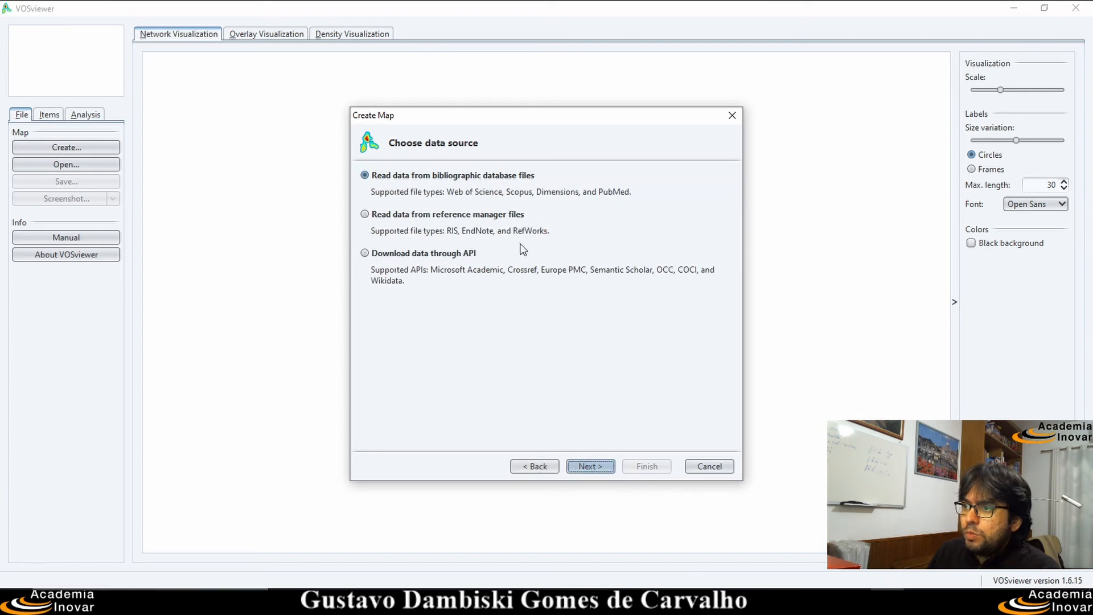
Step: Read the data from bibliographic database files, loading the Web of Science file 89 Referencias Alinhadas.txt
left_click(590, 468)
left_click(719, 212)
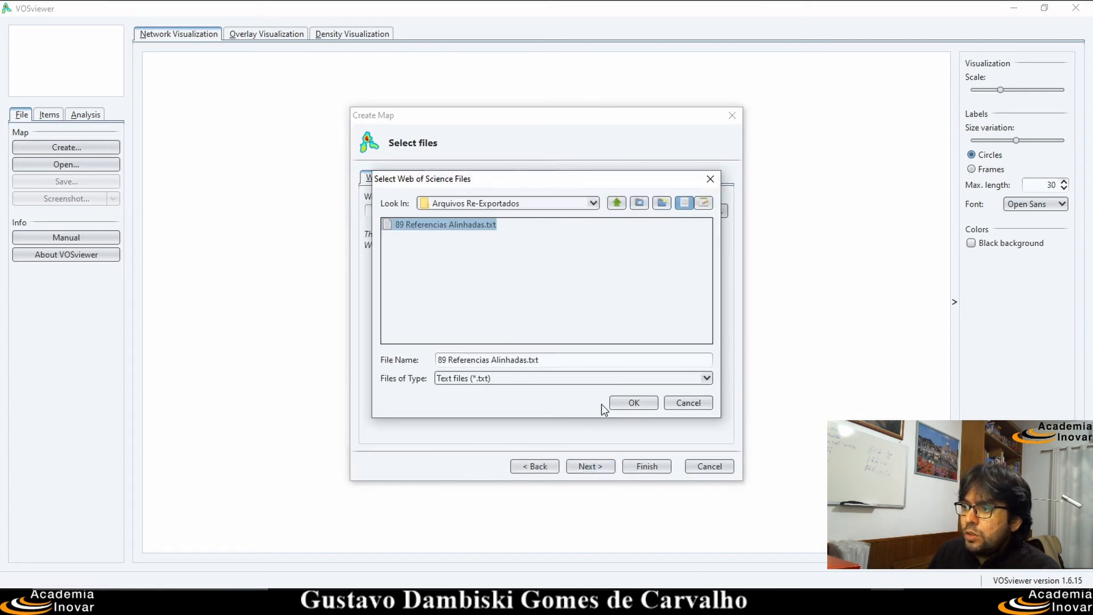
left_click(643, 404)
left_click(591, 468)
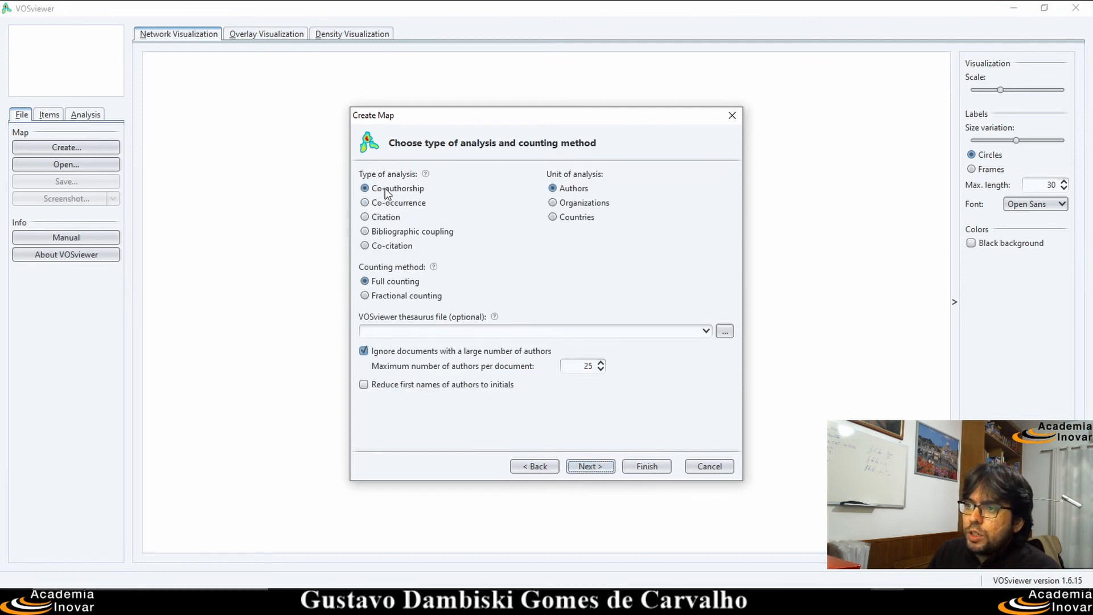
Step: Set the co-authorship unit of analysis to countries and the minimum number of documents of a country to 1
left_click(554, 218)
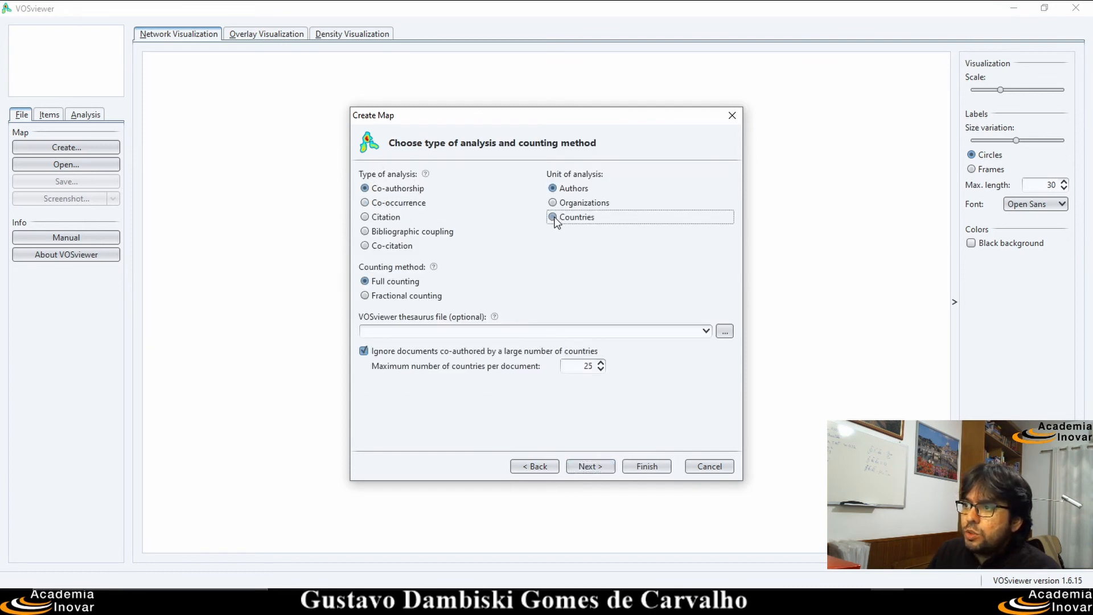
left_click(599, 469)
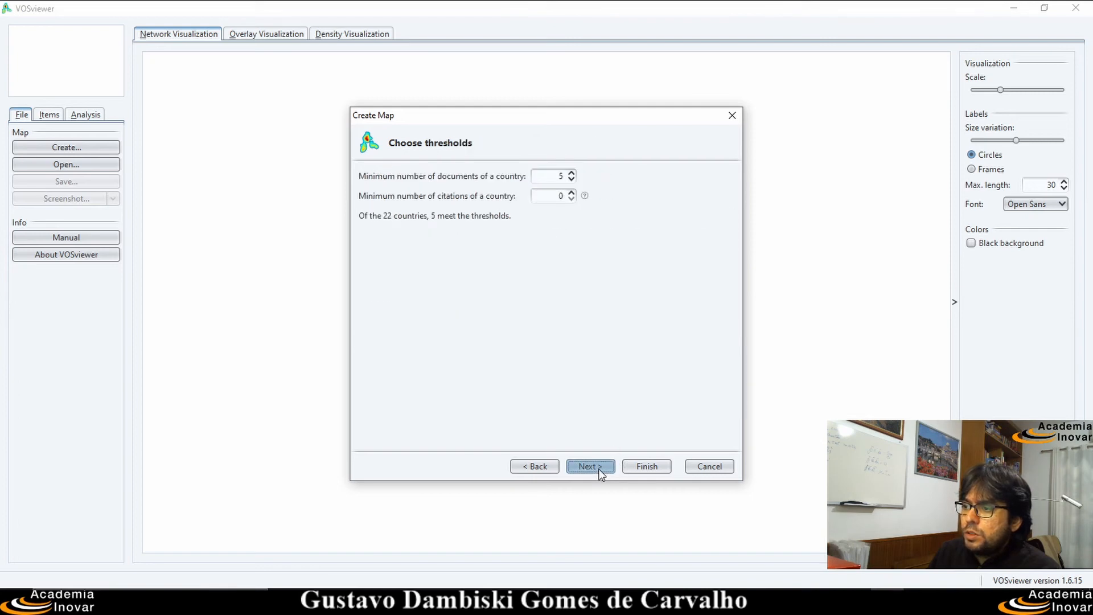
left_click(571, 181)
left_click(572, 181)
left_click(572, 181)
left_click(572, 181)
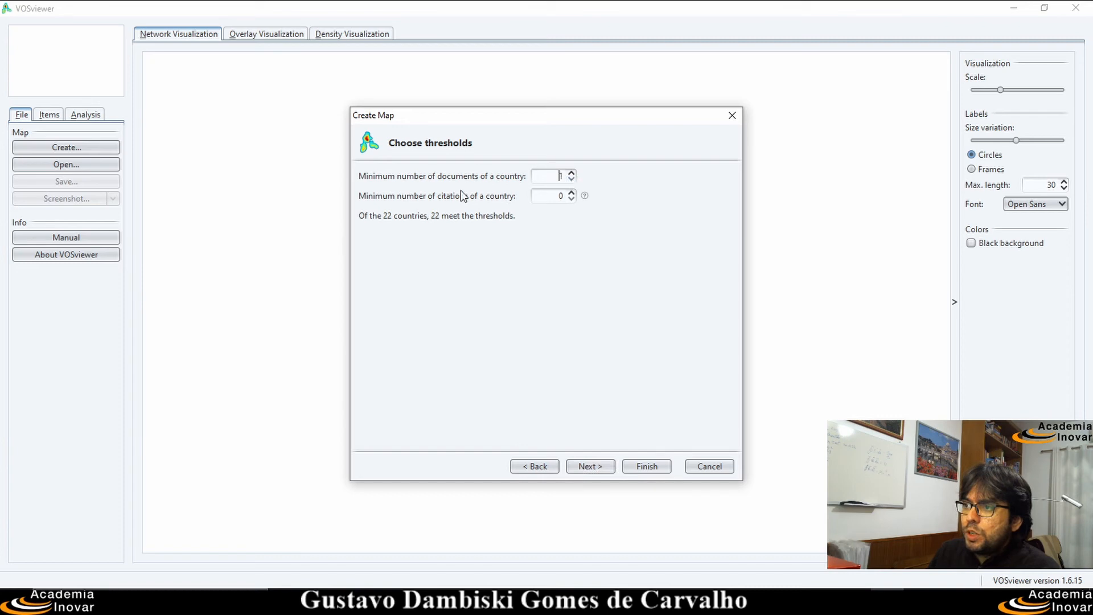
Step: Keep 22 countries selected and finish the country co-authorship map
left_click(586, 467)
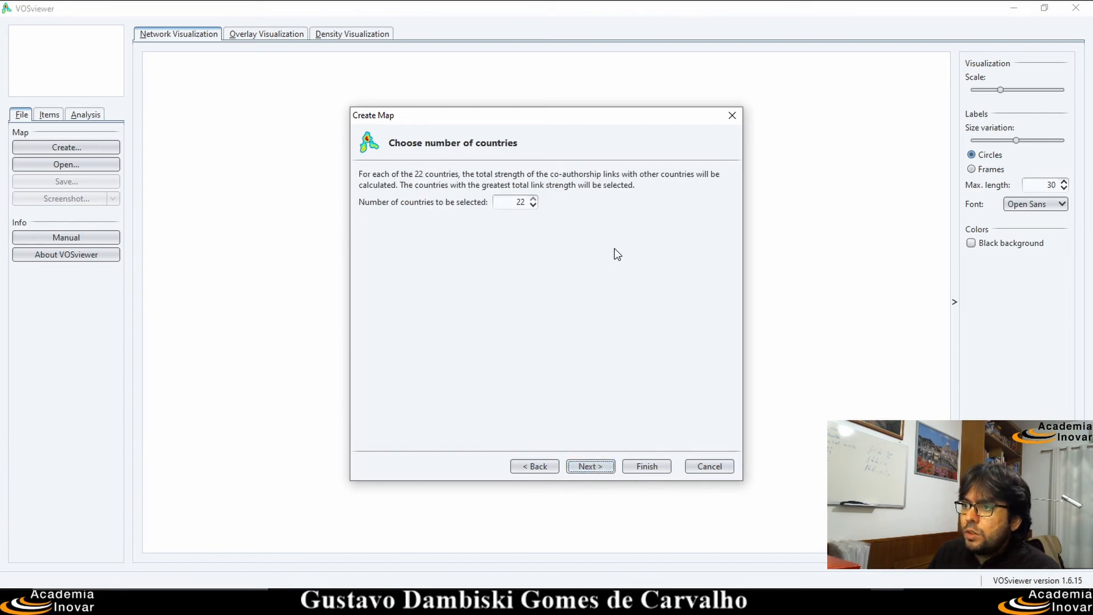
left_click(587, 465)
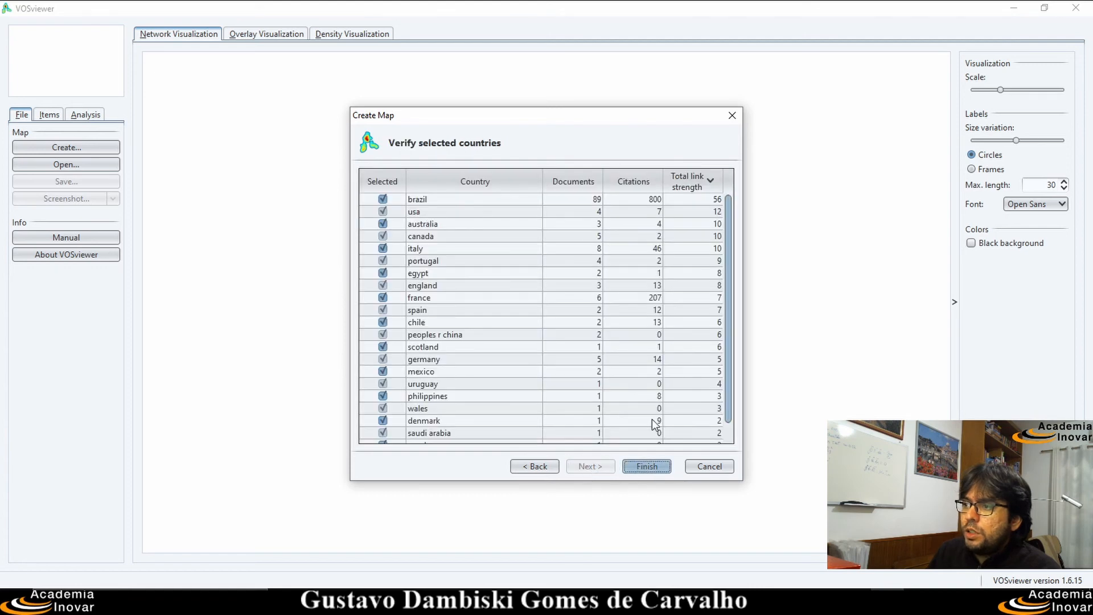
left_click(647, 467)
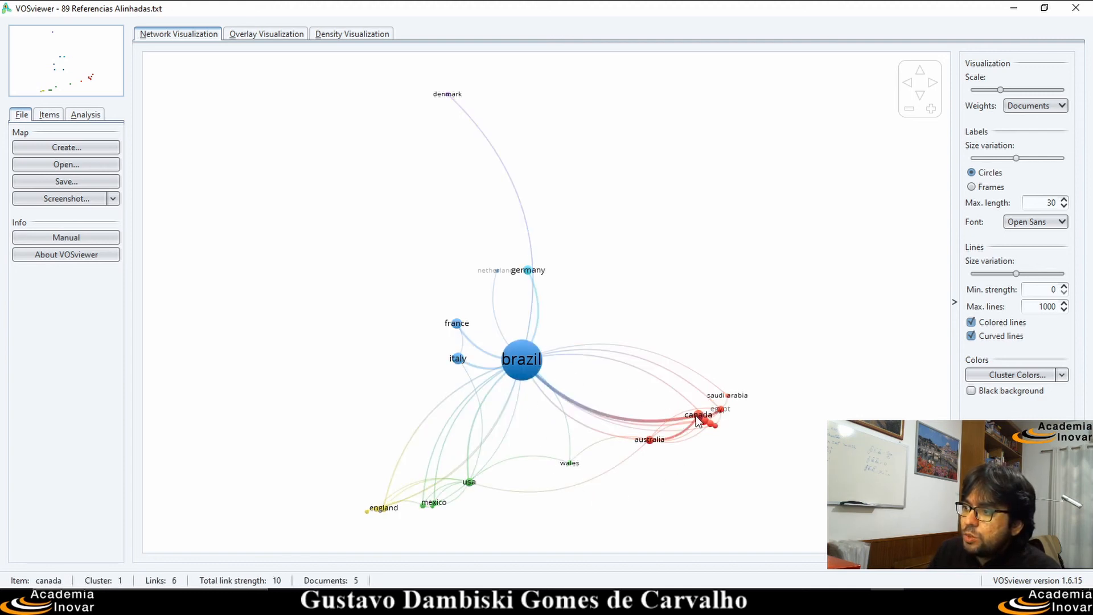
Step: Examine the country co-authorship network up close, checking Brazil's links with the surrounding countries and the link between France and Italy
scroll(699, 420, "up", 5)
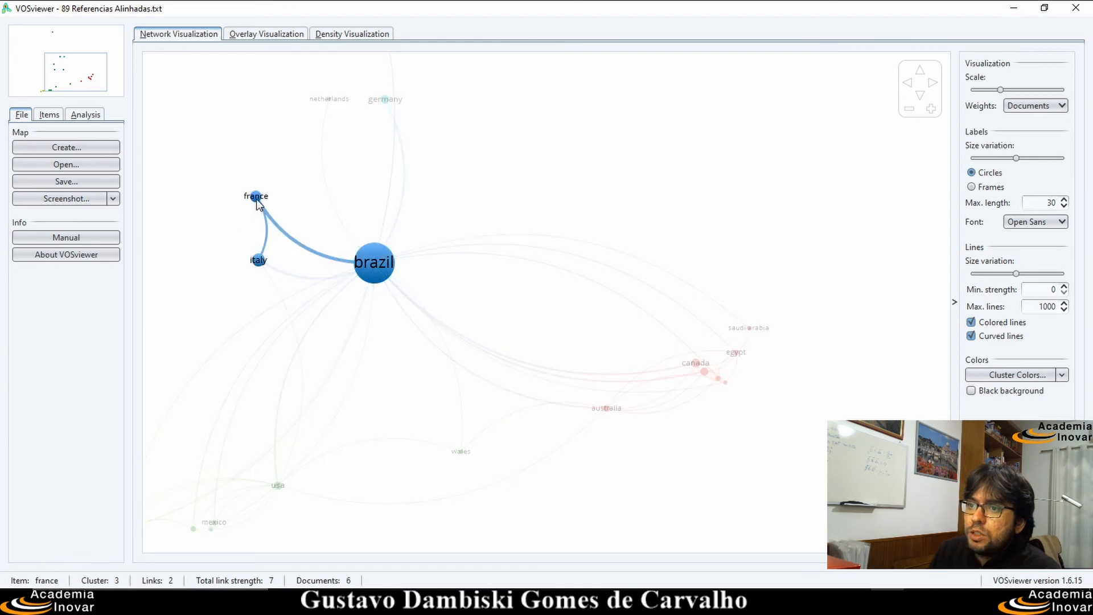
left_click_drag(432, 427, 574, 358)
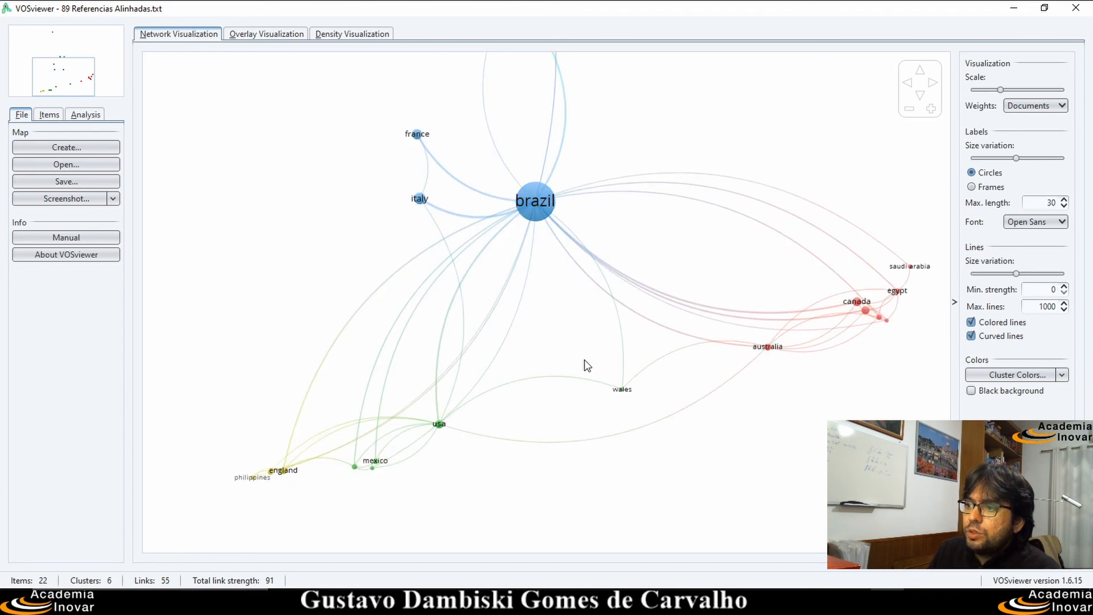
scroll(585, 363, "down", 3)
left_click_drag(582, 368, 536, 468)
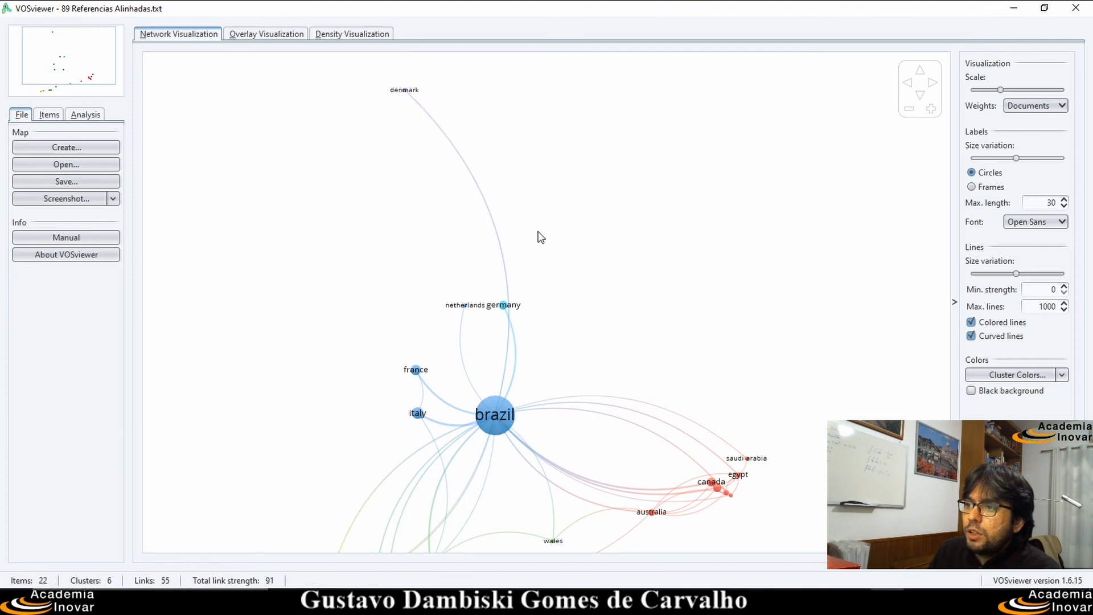
left_click_drag(586, 324, 561, 227)
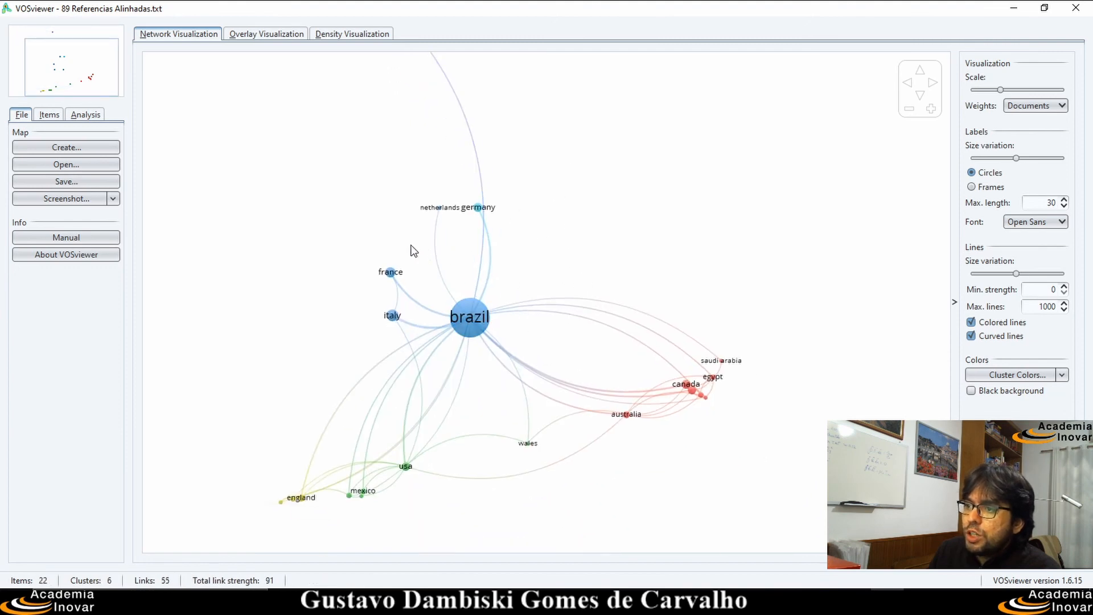
scroll(443, 470, "up", 2)
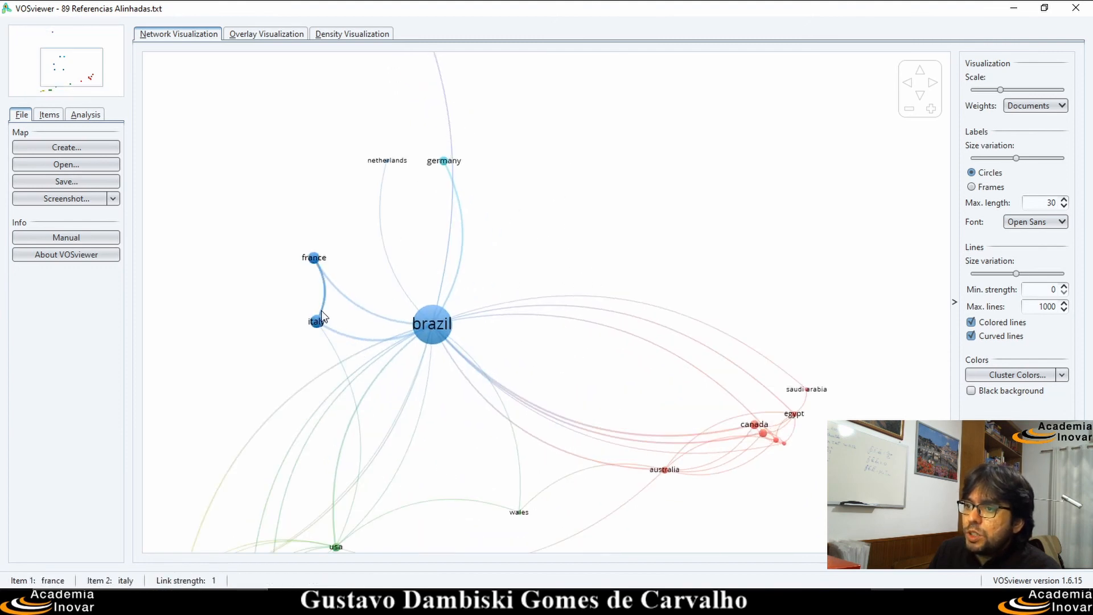
left_click_drag(437, 475, 523, 433)
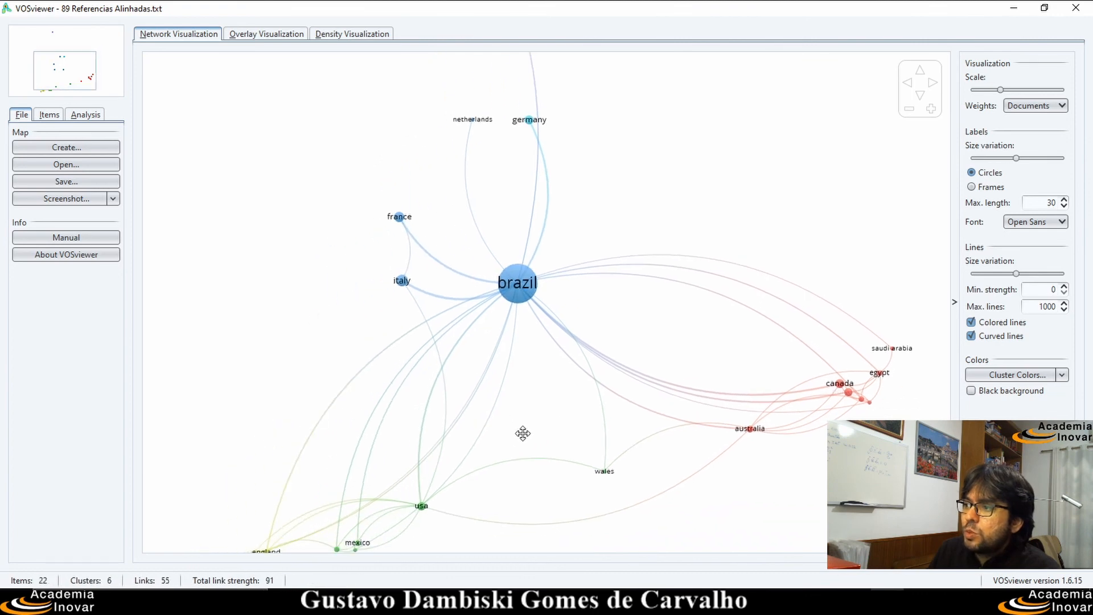